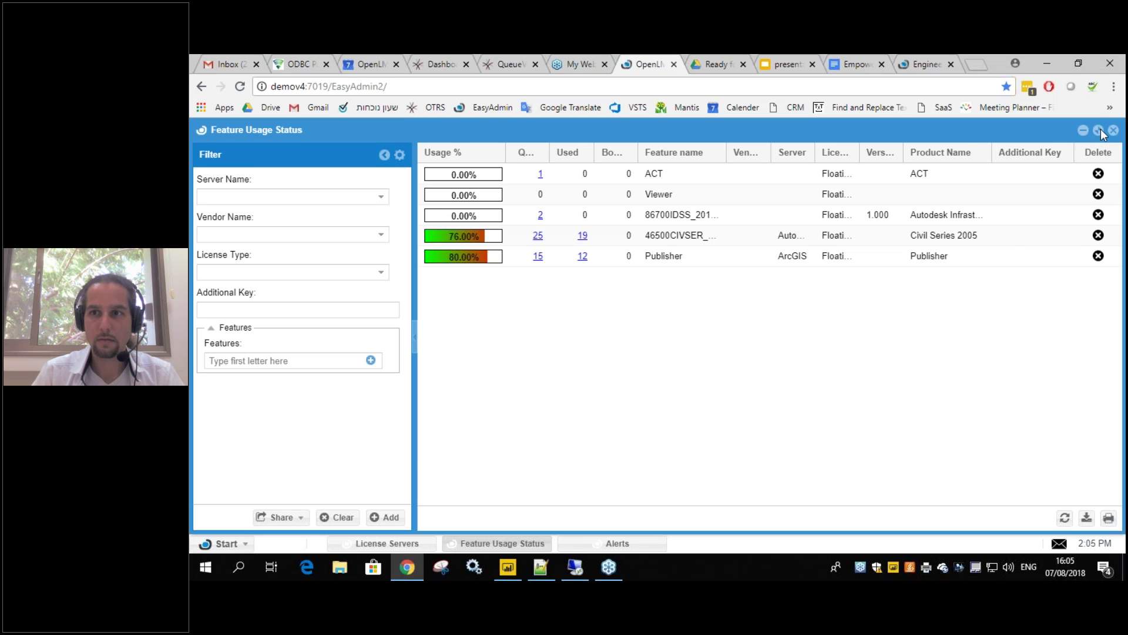
- Close the Feature Usage Status window and open the alert rules from Alerts Management in Administration
{"action": "left_click", "coordinate": [1099, 130]}
{"action": "double_click", "coordinate": [1108, 131]}
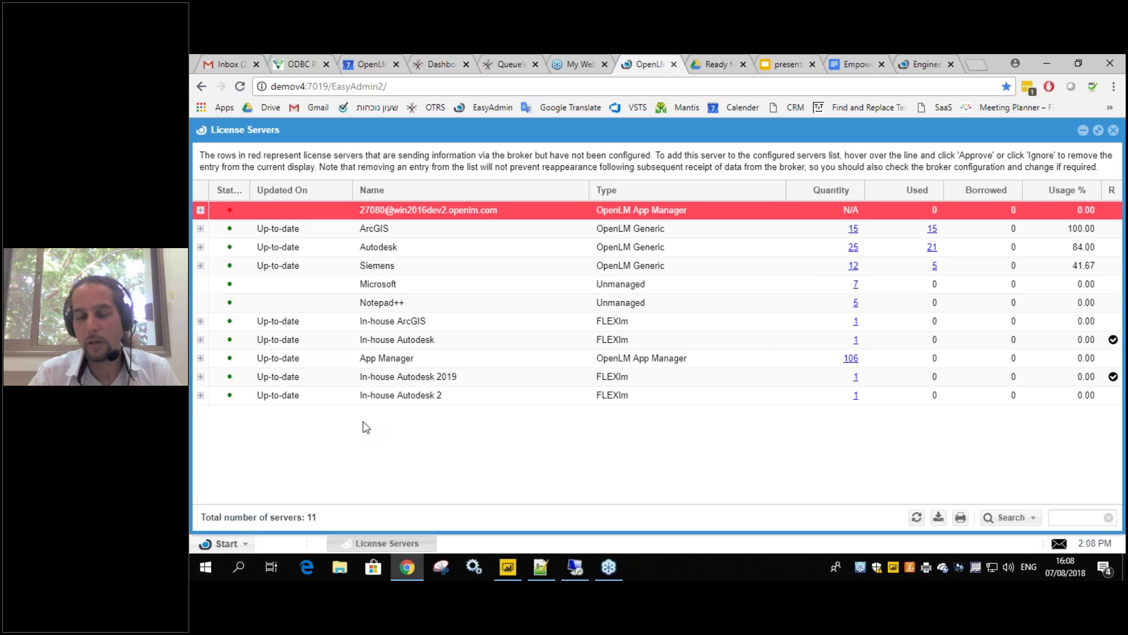
{"action": "left_click", "coordinate": [225, 543]}
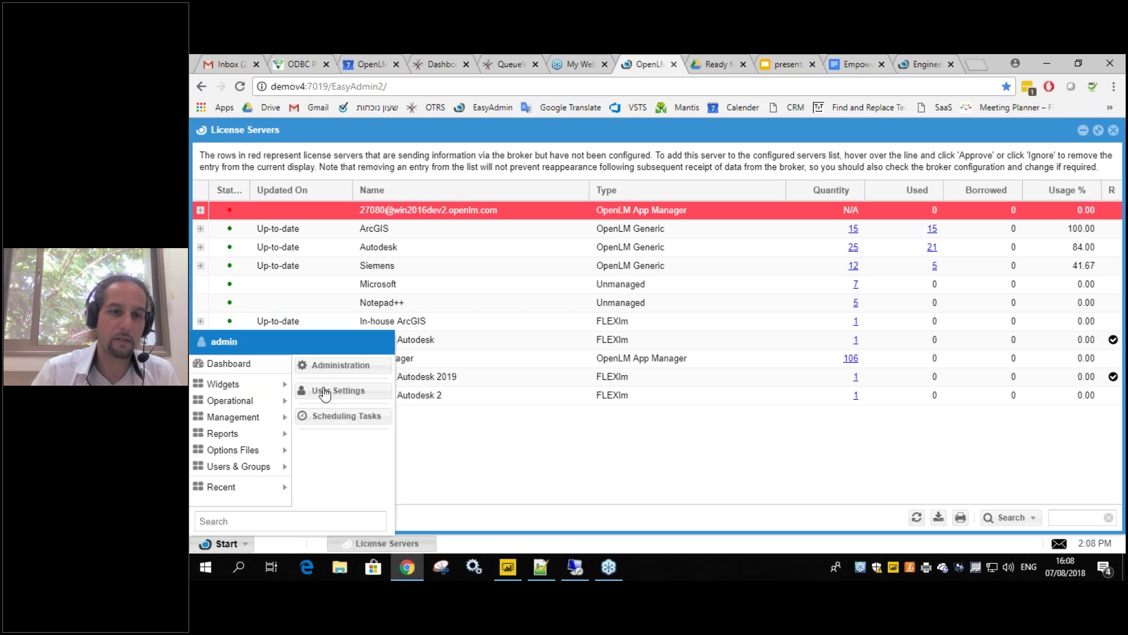
{"action": "left_click", "coordinate": [334, 365]}
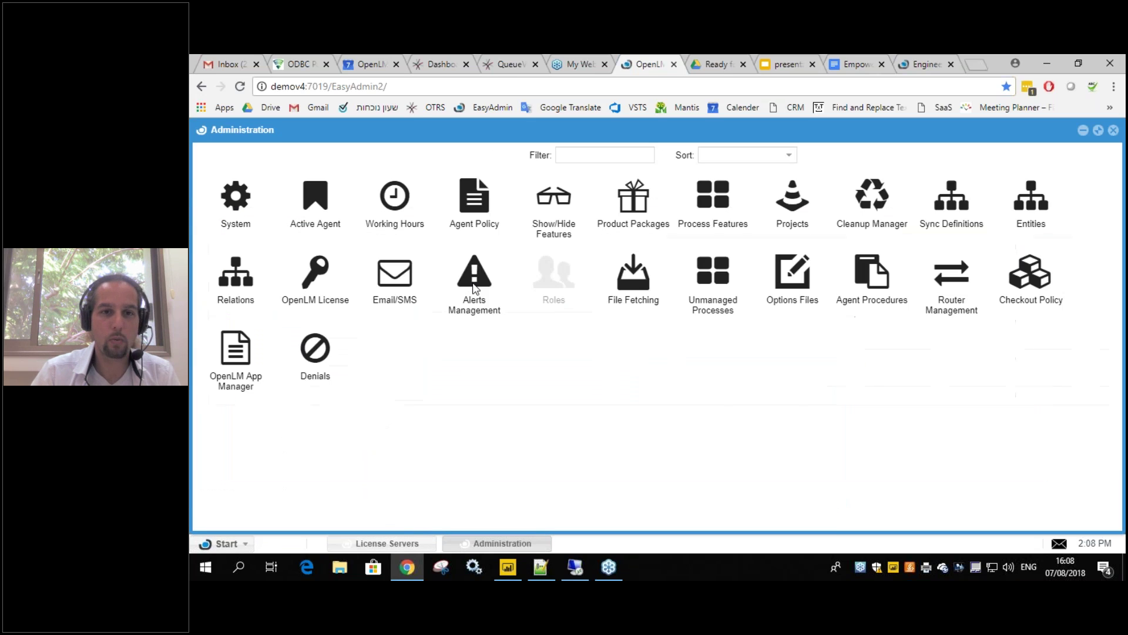
{"action": "left_click", "coordinate": [475, 288]}
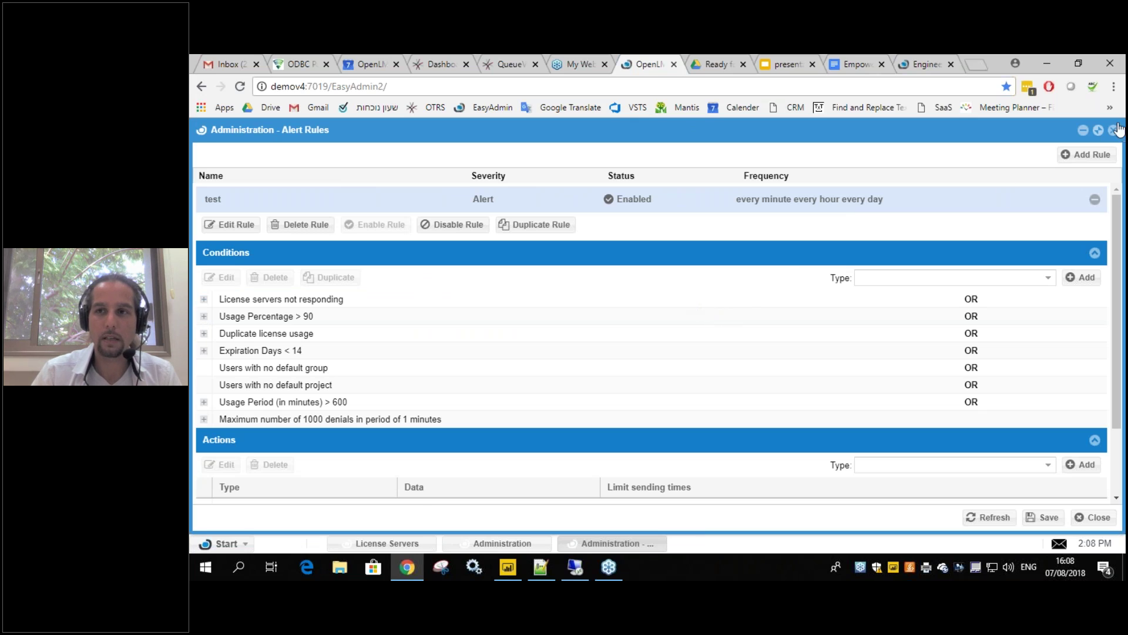
- Restore the Alert Rules window to a smaller size and look through the test rule's conditions and actions
{"action": "left_click", "coordinate": [1099, 131]}
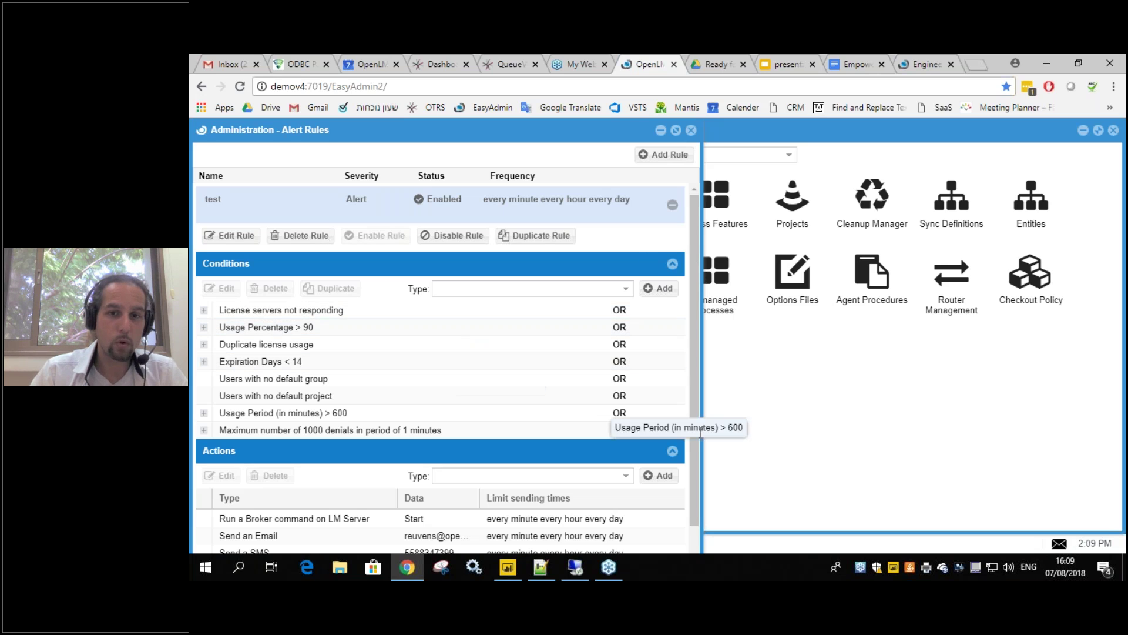
{"action": "left_click_drag", "start_coordinate": [693, 416], "coordinate": [693, 433]}
{"action": "scroll", "coordinate": [693, 434], "scroll_direction": "down", "scroll_amount": 1}
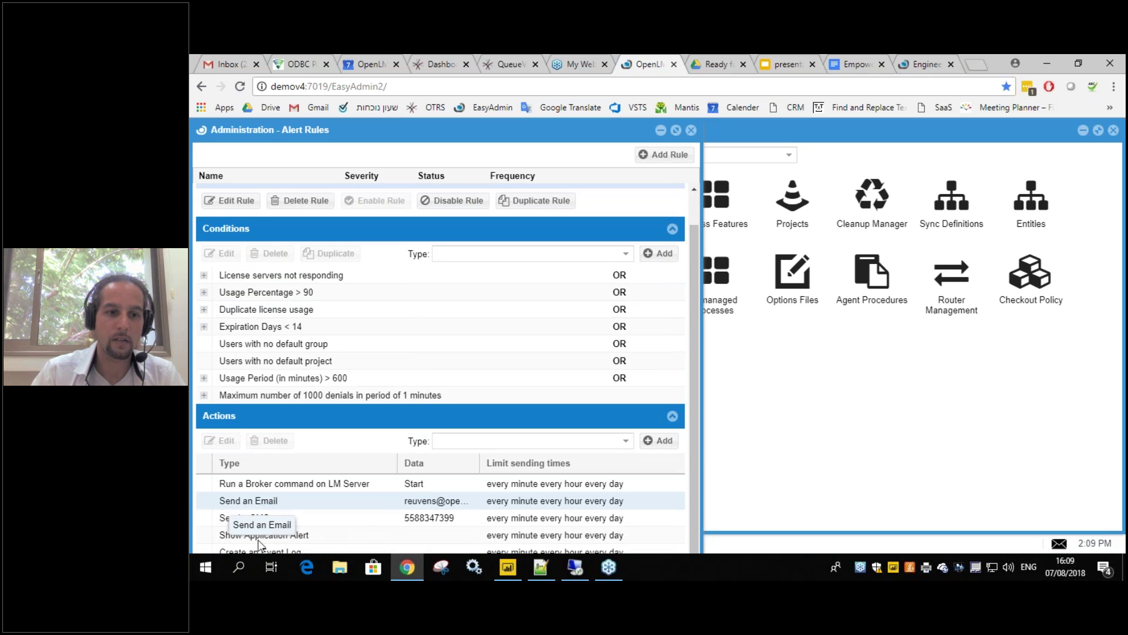
{"action": "left_click_drag", "start_coordinate": [694, 395], "coordinate": [694, 367]}
{"action": "scroll", "coordinate": [591, 465], "scroll_direction": "down", "scroll_amount": 1}
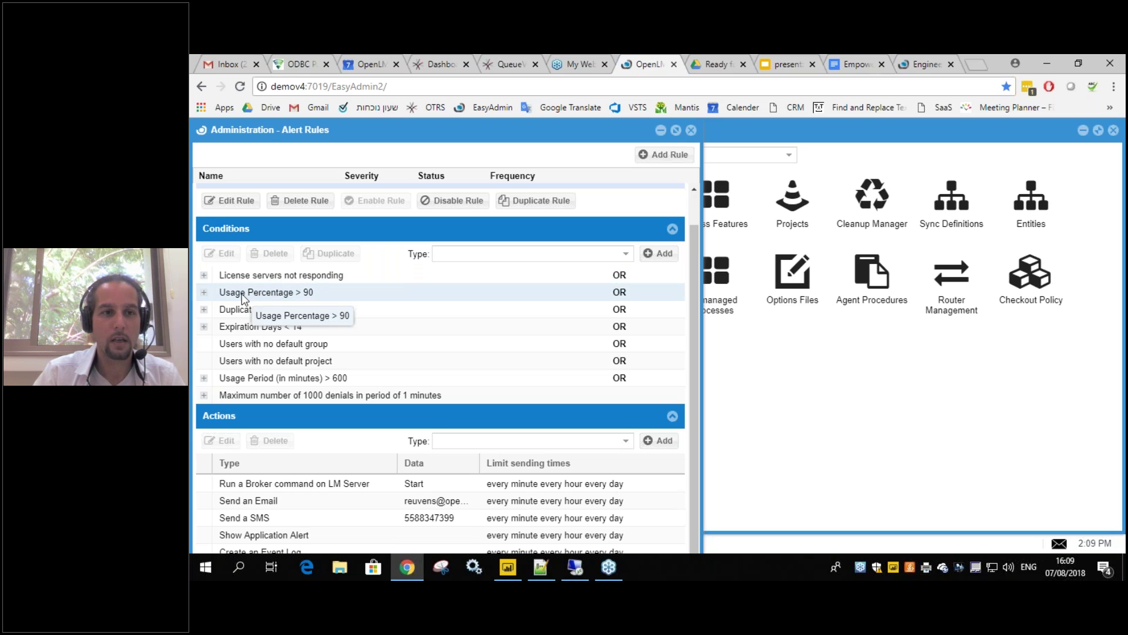
- Open the test rule's Usage Percentage condition, review its threshold and filter settings, and close the editor
{"action": "left_click", "coordinate": [302, 294]}
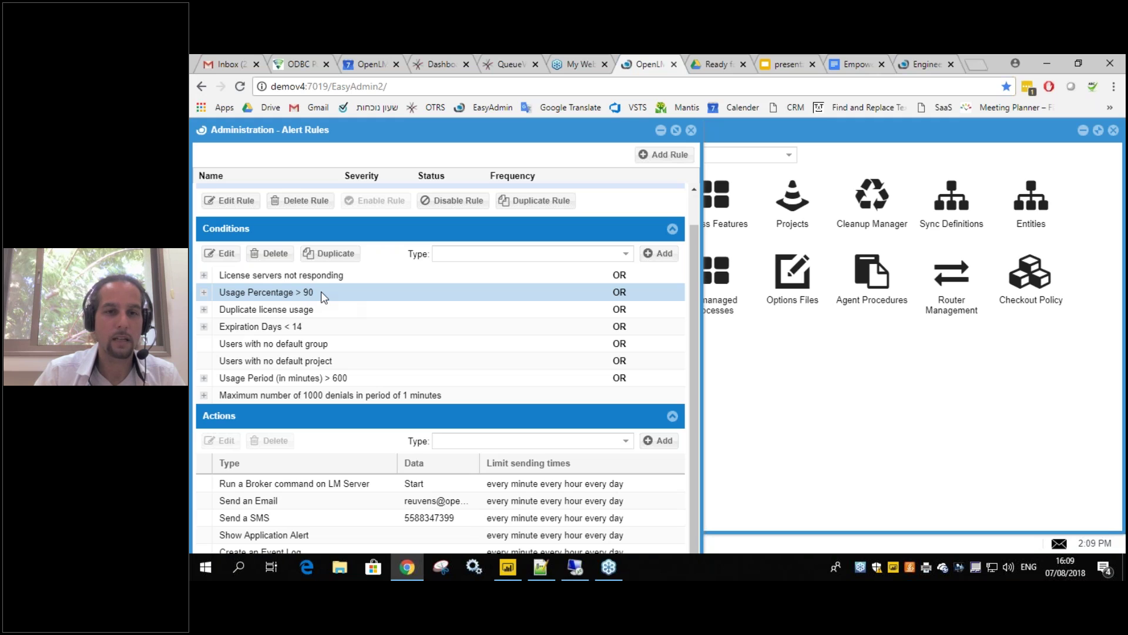
{"action": "double_click", "coordinate": [323, 296]}
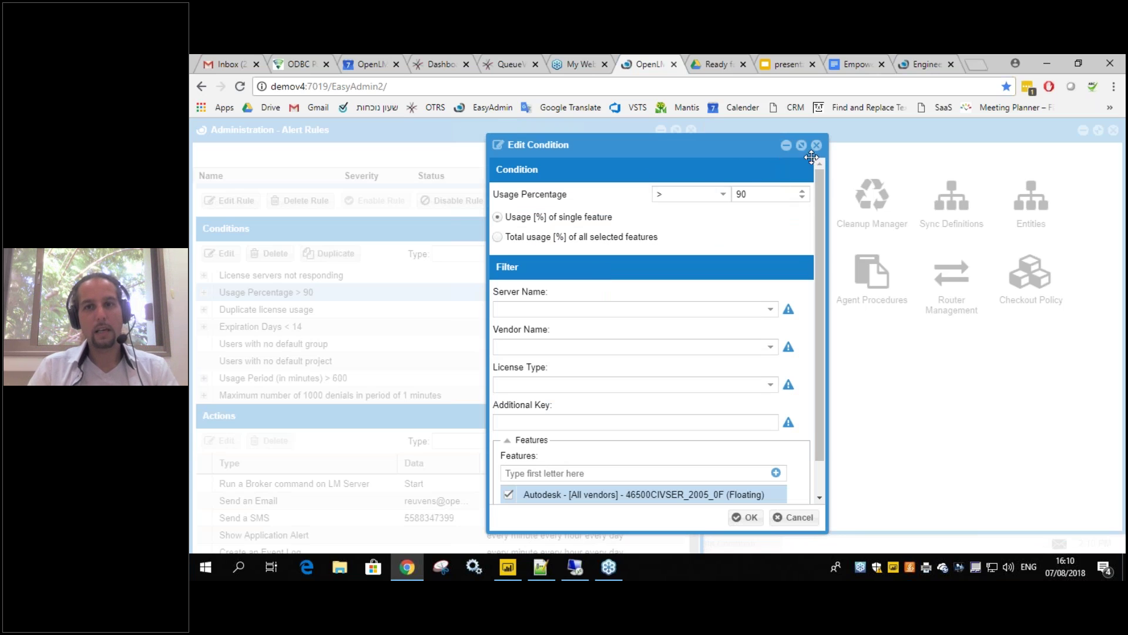
{"action": "double_click", "coordinate": [738, 195]}
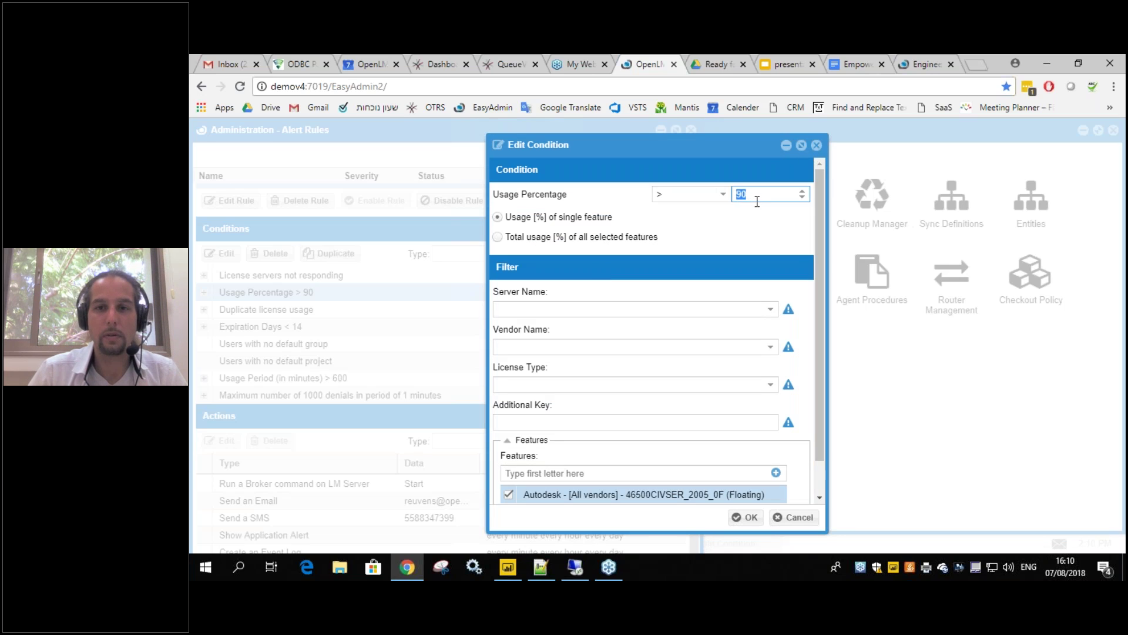
{"action": "left_click", "coordinate": [755, 197]}
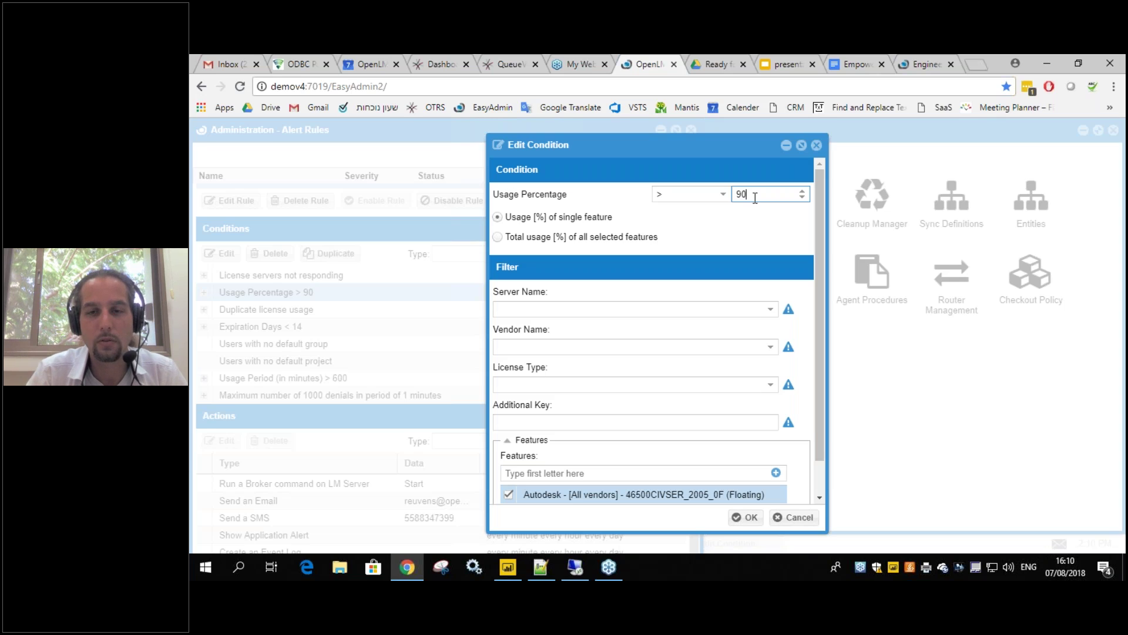
{"action": "key", "text": "ctrl+a"}
{"action": "key", "text": "Return"}
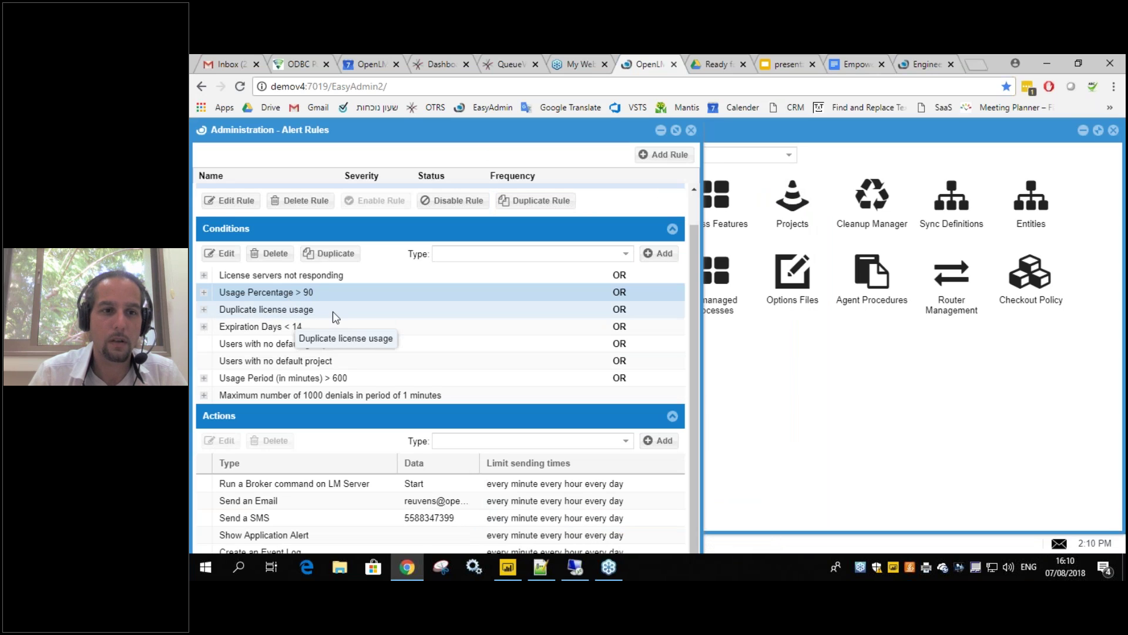
- Examine the test rule's duplicate usage, expiration, default group, usage period, denials and server-not-responding conditions
{"action": "left_click", "coordinate": [270, 311]}
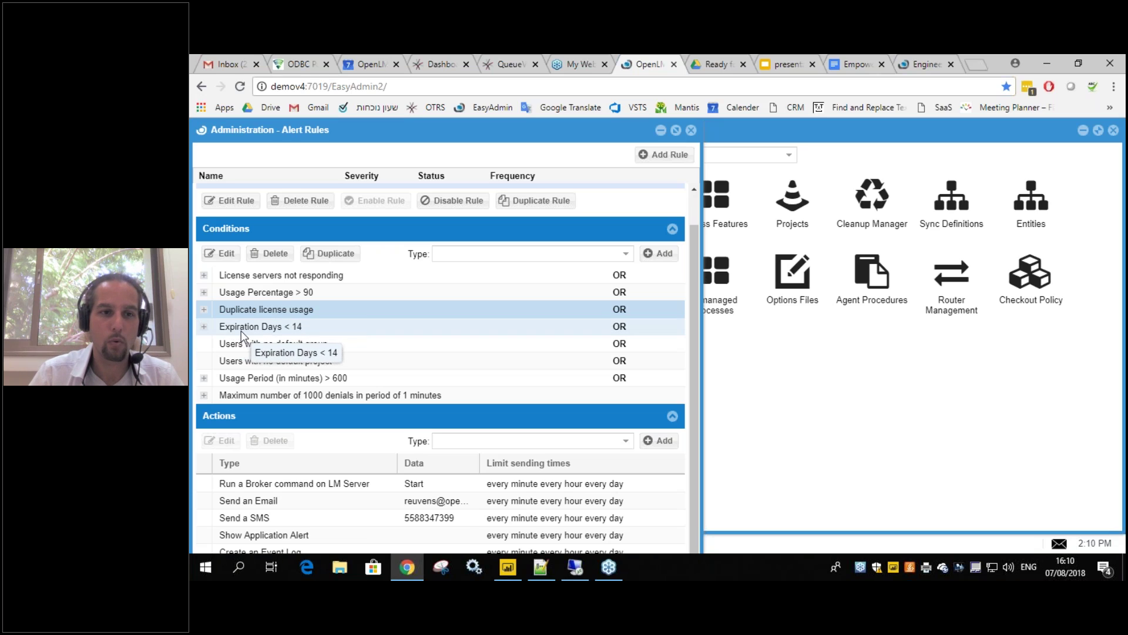
{"action": "left_click", "coordinate": [375, 328]}
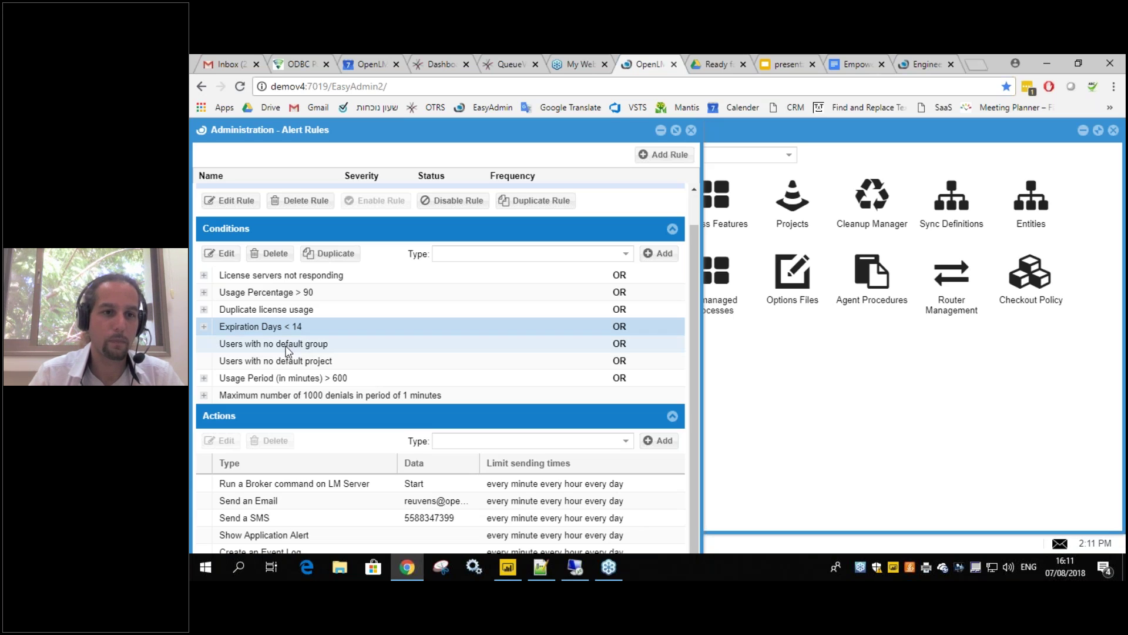
{"action": "left_click", "coordinate": [263, 346]}
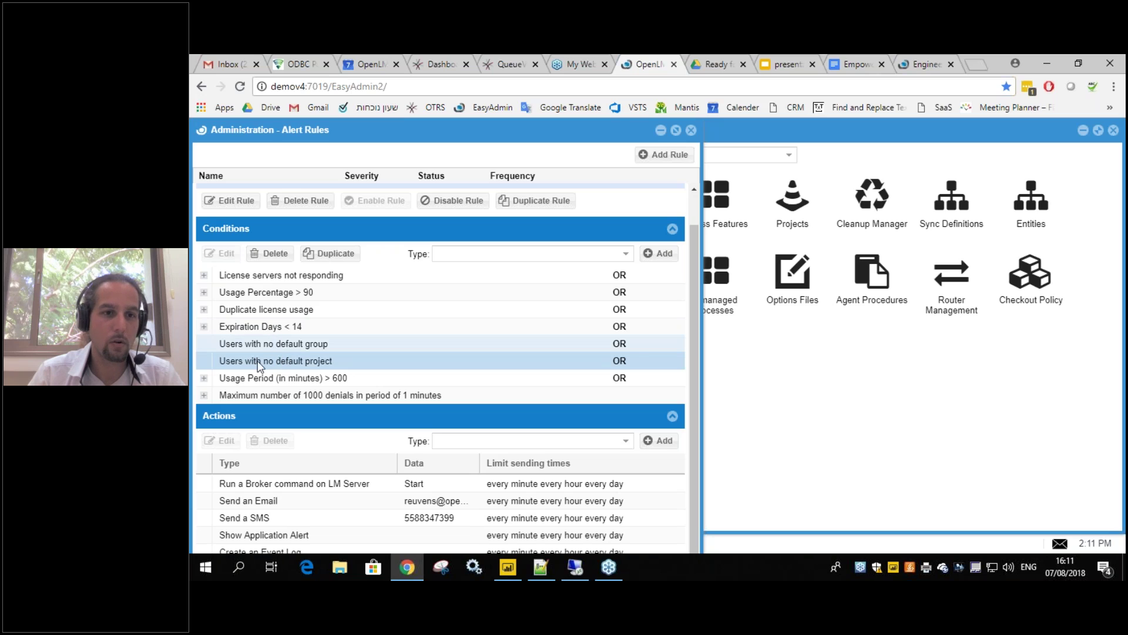
{"action": "left_click", "coordinate": [321, 354]}
{"action": "left_click", "coordinate": [309, 343]}
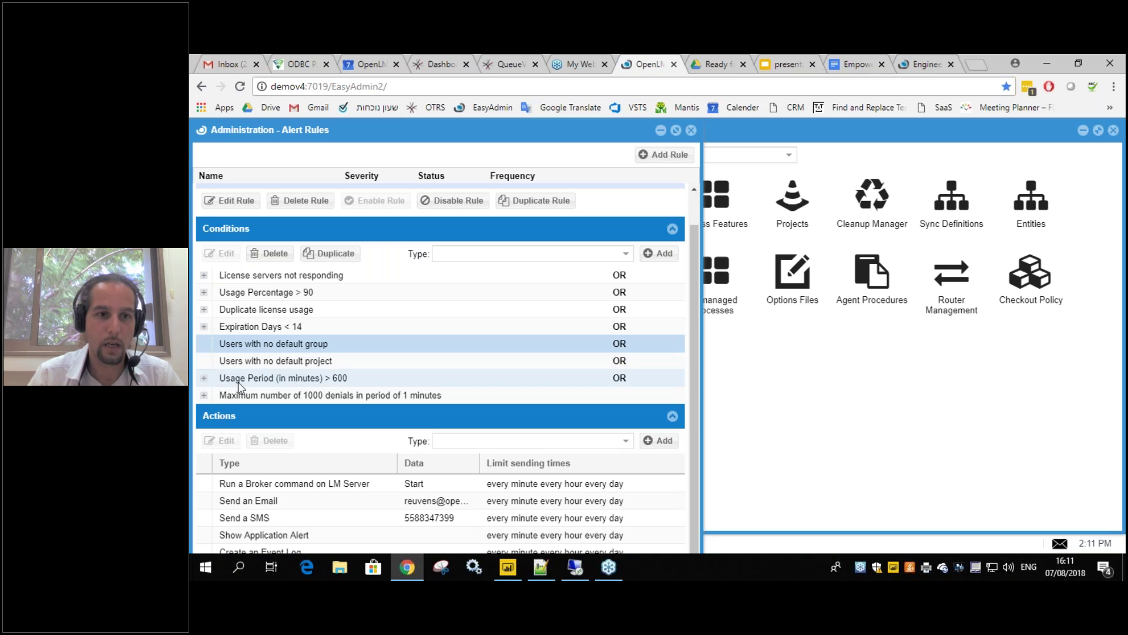
{"action": "left_click", "coordinate": [315, 379]}
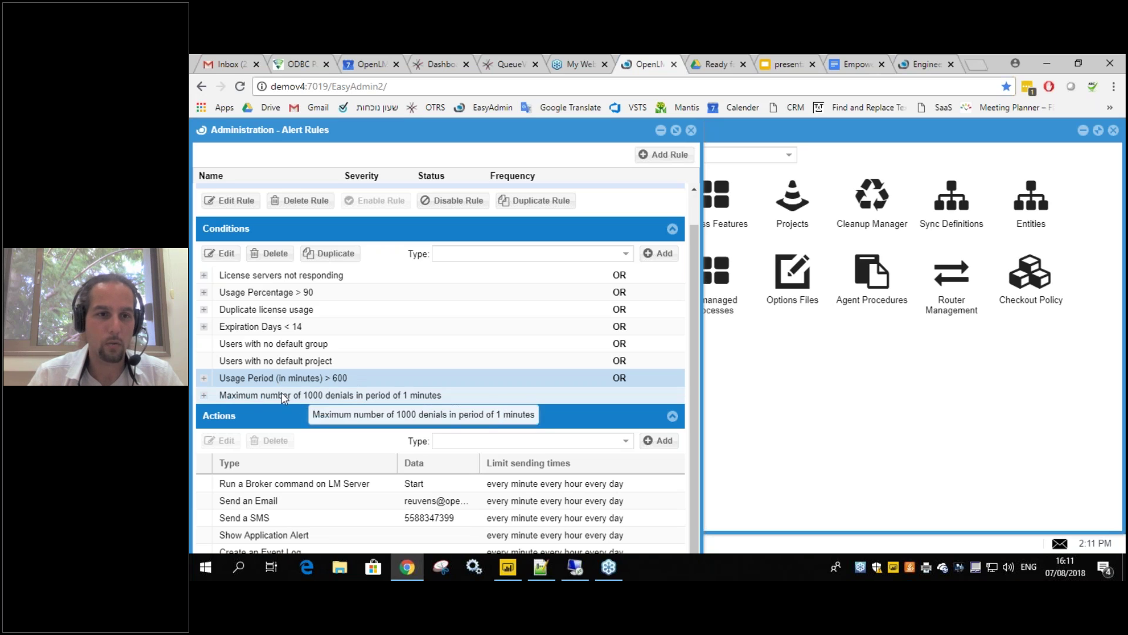
{"action": "left_click", "coordinate": [255, 394]}
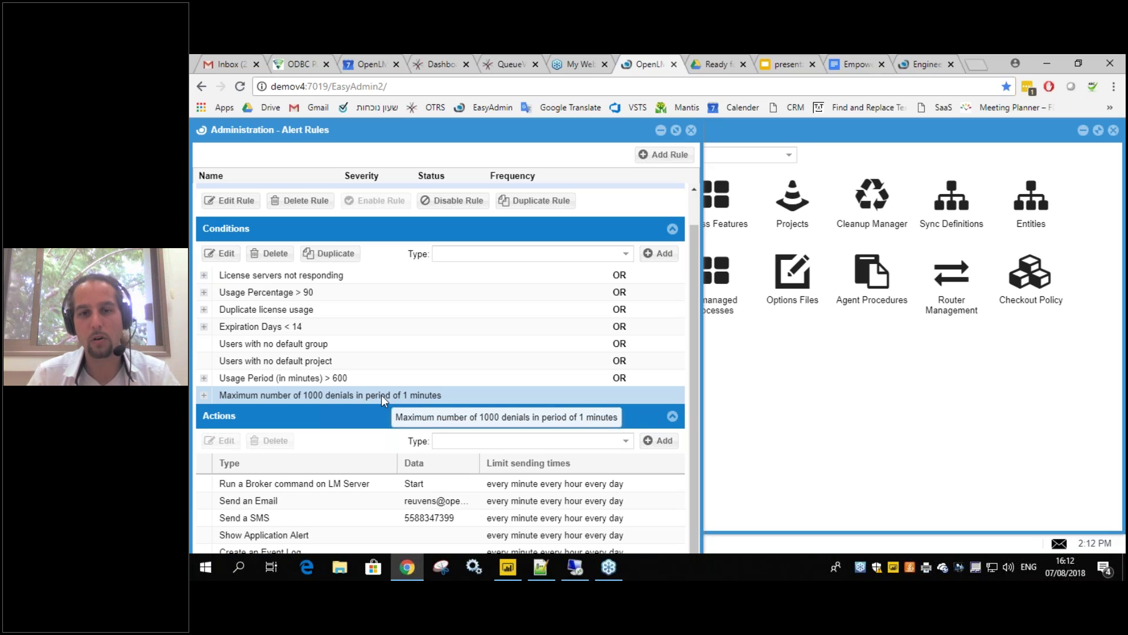
{"action": "left_click", "coordinate": [292, 276]}
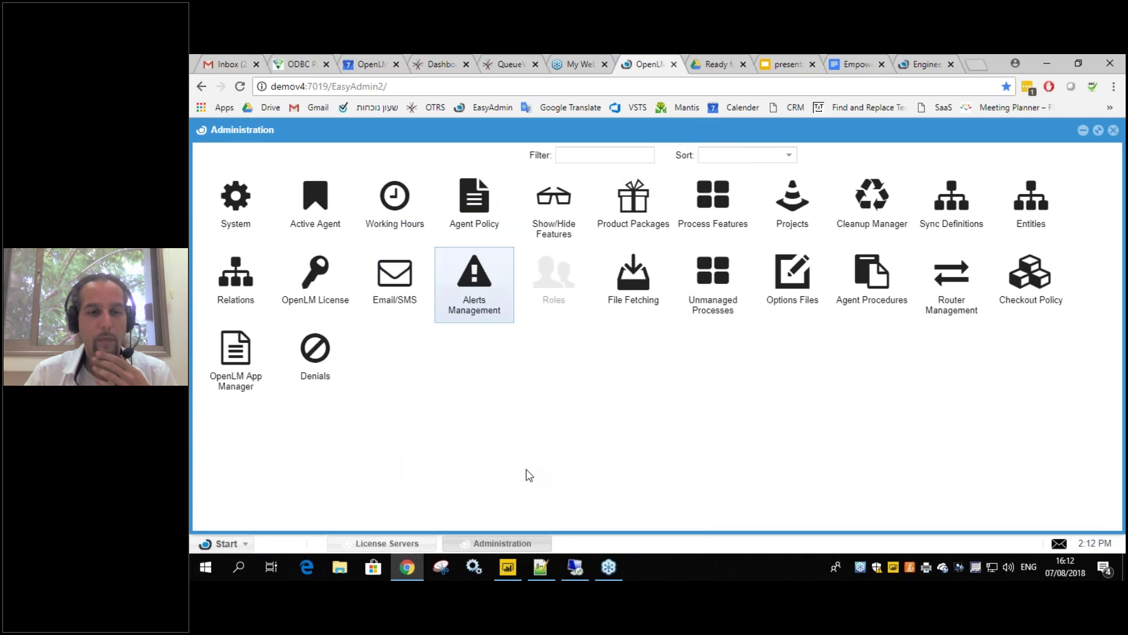
- Open Options Files Management and separate its browser tab into its own window
{"action": "left_click", "coordinate": [240, 546]}
{"action": "mouse_move", "coordinate": [244, 449]}
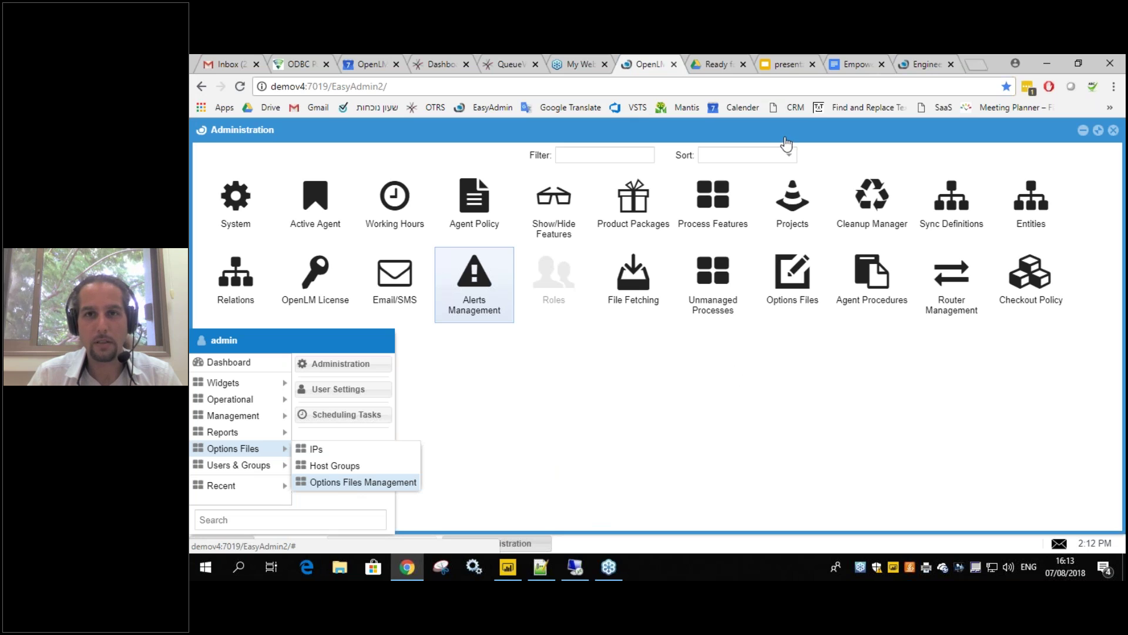
{"action": "right_click", "coordinate": [654, 66]}
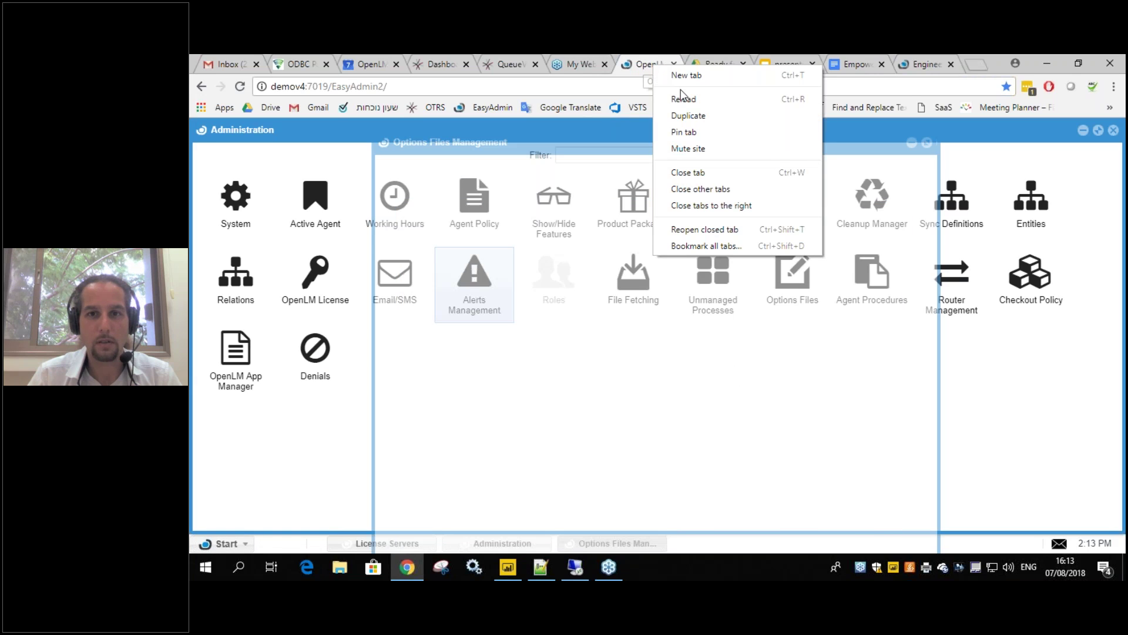
{"action": "key", "text": "Escape"}
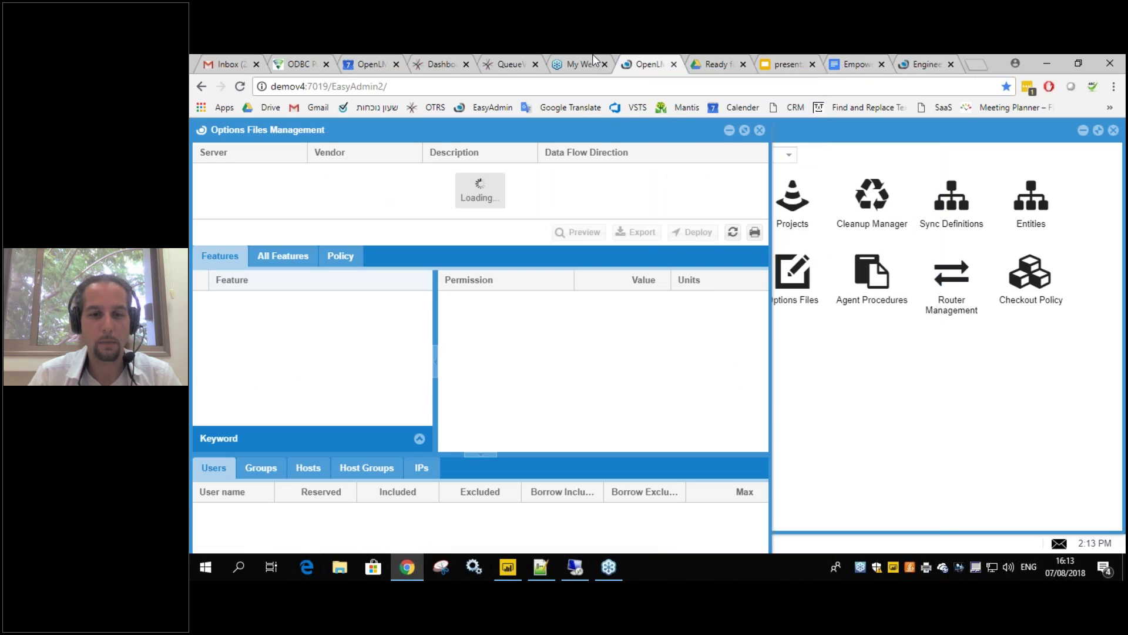
{"action": "mouse_move", "coordinate": [508, 568]}
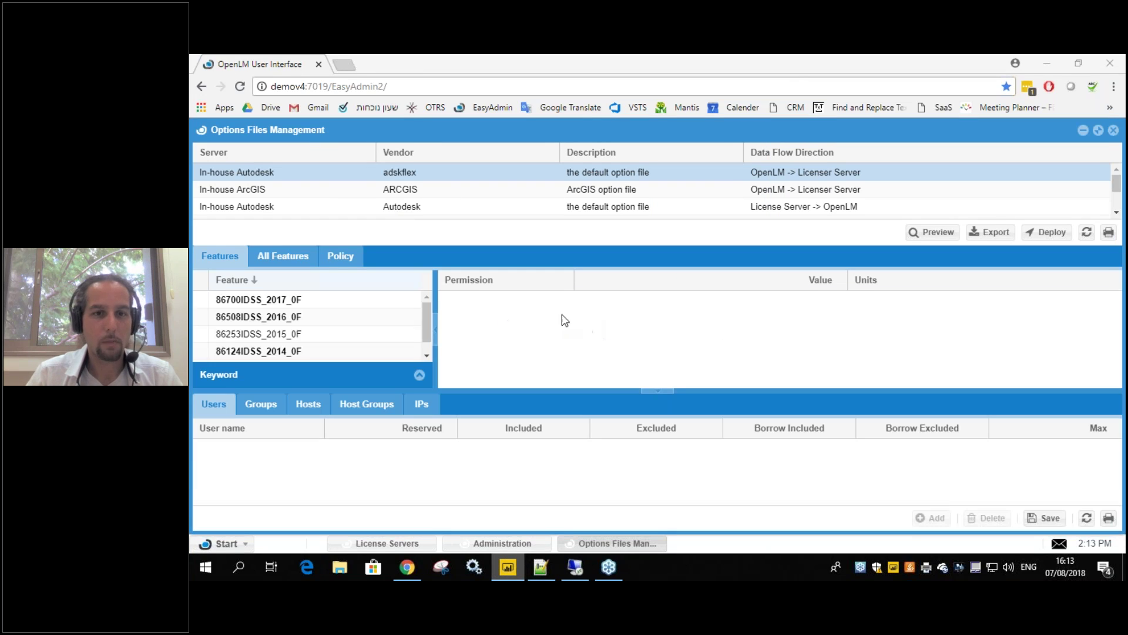
{"action": "left_click", "coordinate": [793, 318]}
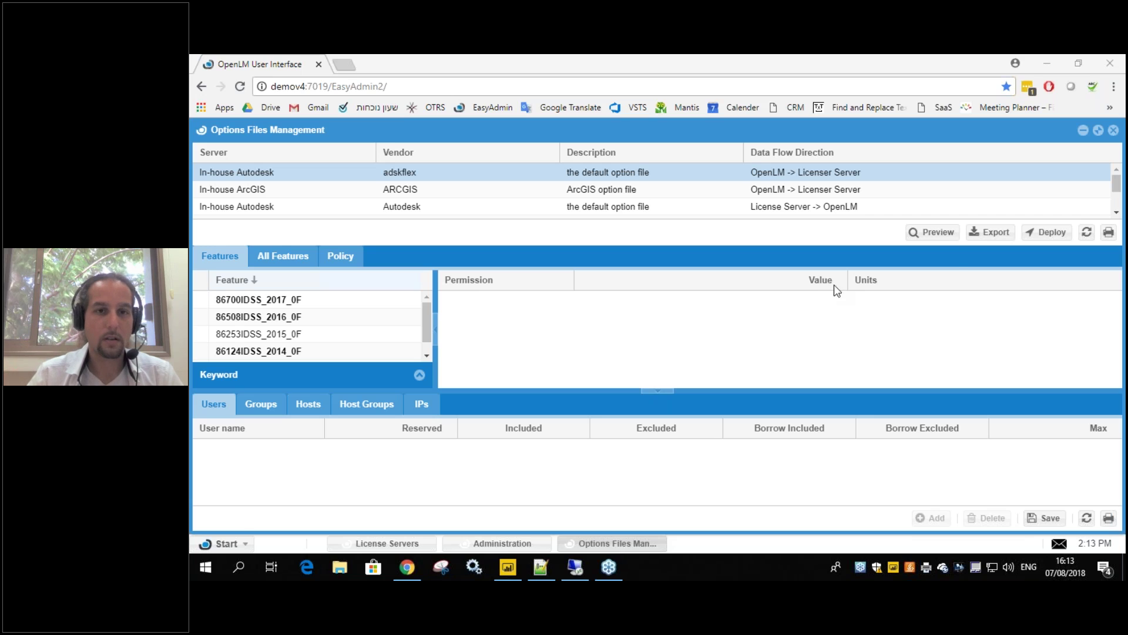
- Preview the adskflex options file of the In-house Autodesk server and read through its lines
{"action": "left_click", "coordinate": [936, 232]}
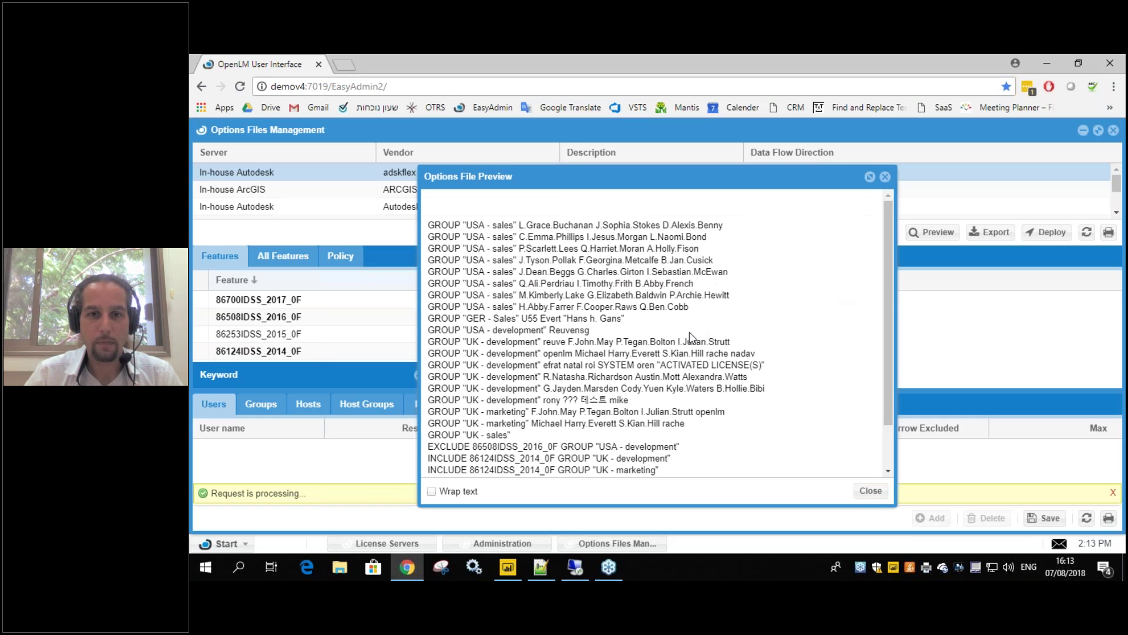
{"action": "scroll", "coordinate": [689, 332], "scroll_direction": "down", "scroll_amount": 3}
{"action": "scroll", "coordinate": [655, 332], "scroll_direction": "up", "scroll_amount": 2}
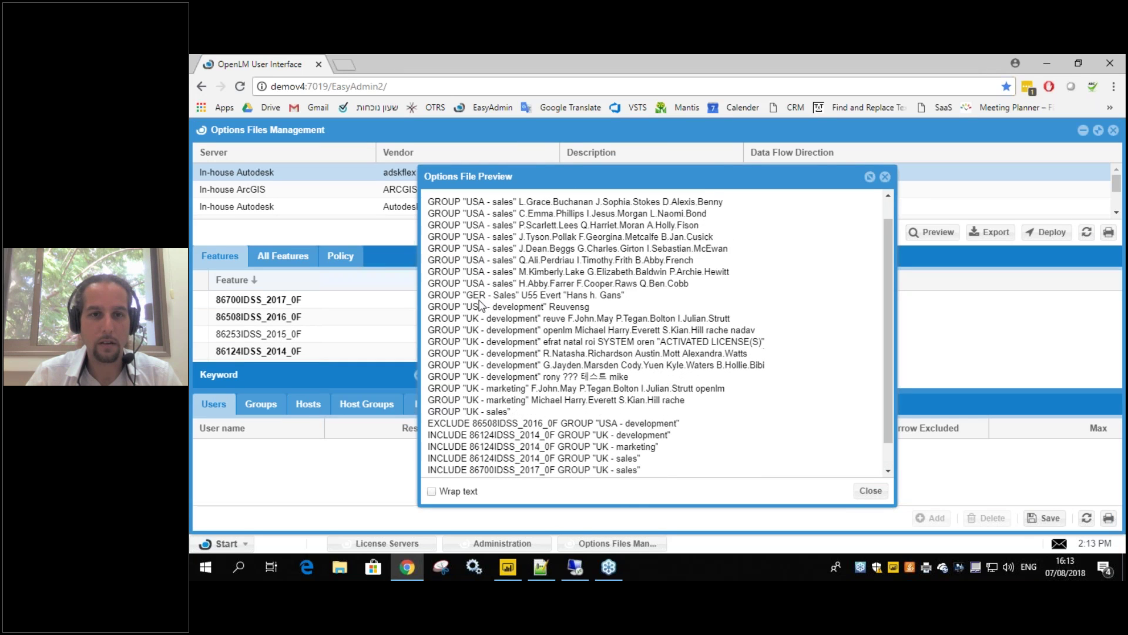
{"action": "left_click_drag", "start_coordinate": [653, 539], "coordinate": [649, 396]}
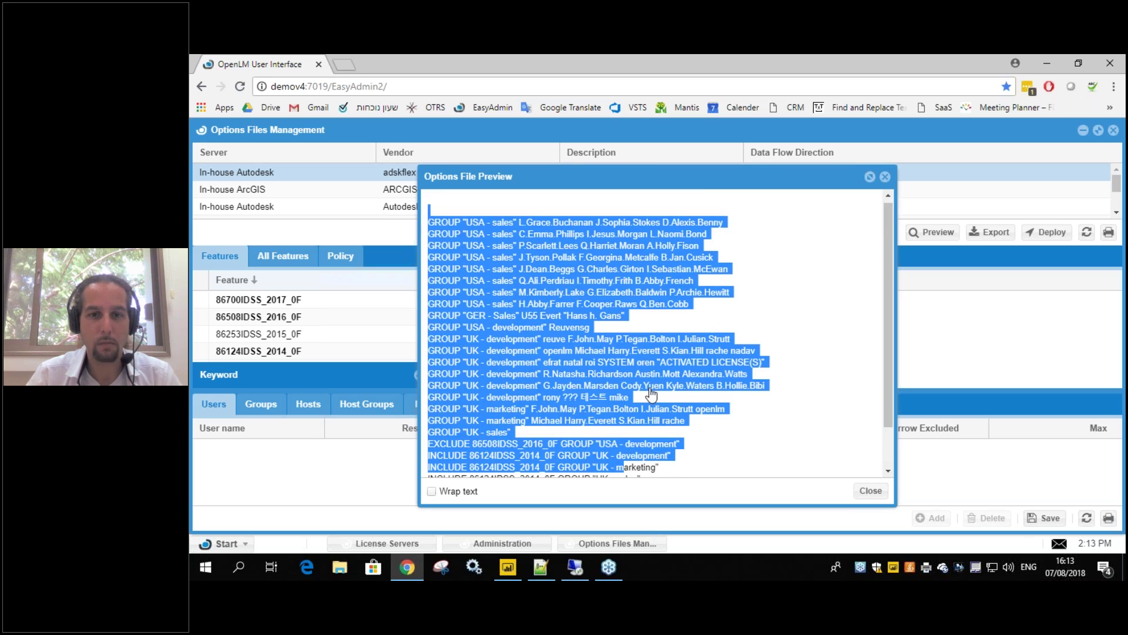
{"action": "scroll", "coordinate": [649, 396], "scroll_direction": "down", "scroll_amount": 2}
{"action": "scroll", "coordinate": [682, 320], "scroll_direction": "up", "scroll_amount": 2}
{"action": "left_click", "coordinate": [543, 218]}
{"action": "scroll", "coordinate": [454, 457], "scroll_direction": "down", "scroll_amount": 2}
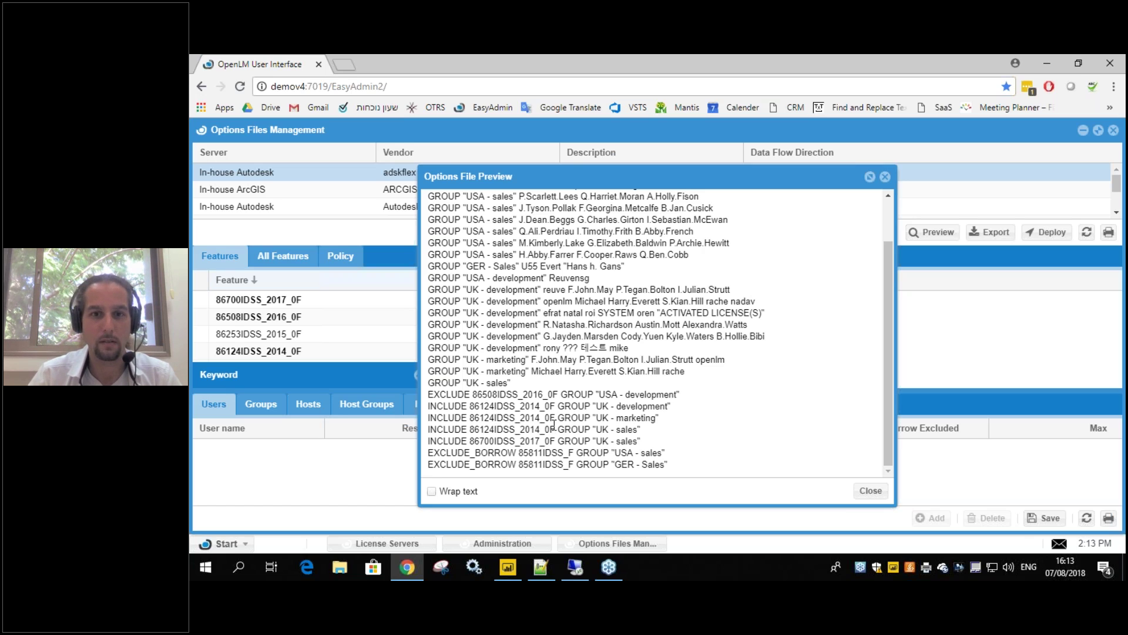
- Compare the group member definitions in the options file preview with its INCLUDE, EXCLUDE and EXCLUDE_BORROW rules
{"action": "scroll", "coordinate": [564, 388], "scroll_direction": "up", "scroll_amount": 2}
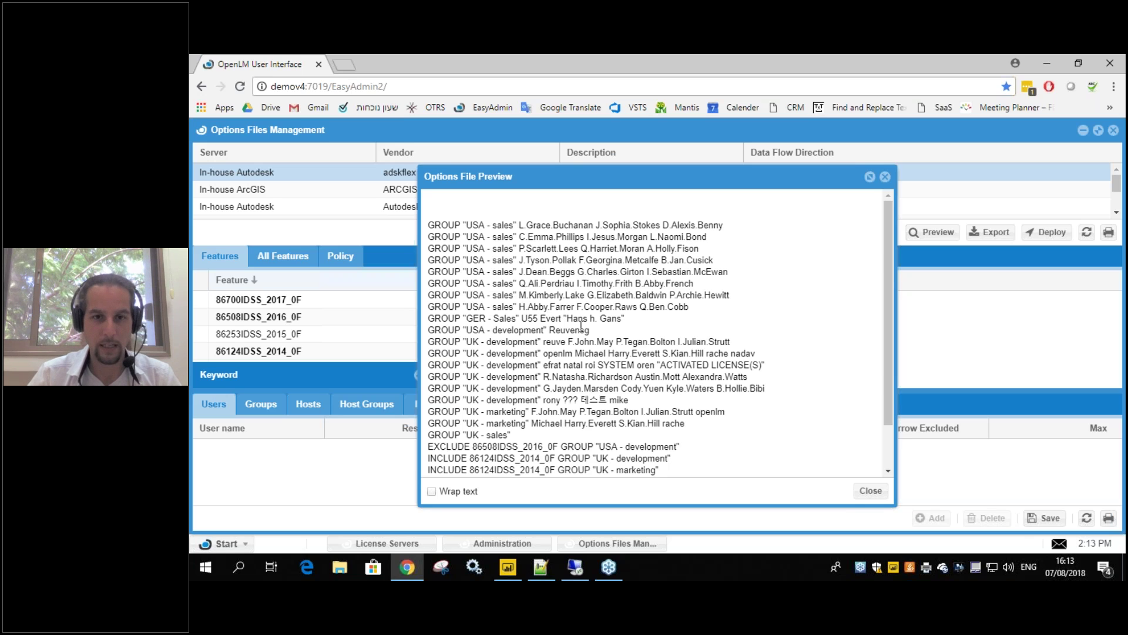
{"action": "left_click_drag", "start_coordinate": [489, 225], "coordinate": [429, 212]}
{"action": "key", "text": "ctrl+a"}
{"action": "left_click", "coordinate": [700, 453]}
{"action": "scroll", "coordinate": [700, 453], "scroll_direction": "down", "scroll_amount": 2}
{"action": "scroll", "coordinate": [571, 339], "scroll_direction": "up", "scroll_amount": 2}
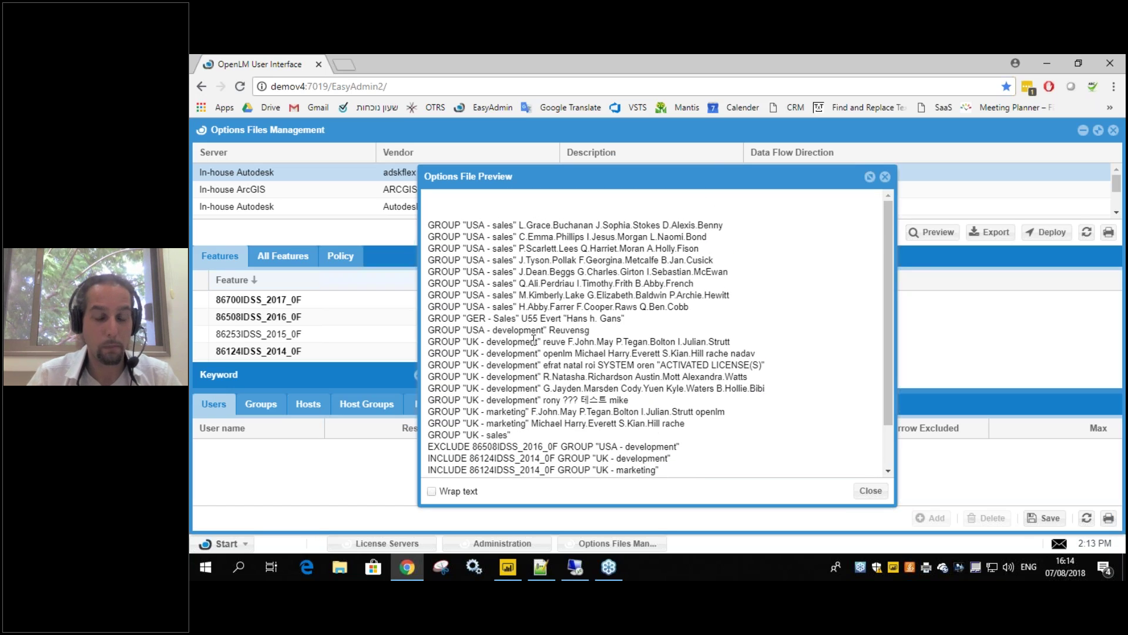
{"action": "scroll", "coordinate": [533, 339], "scroll_direction": "down", "scroll_amount": 2}
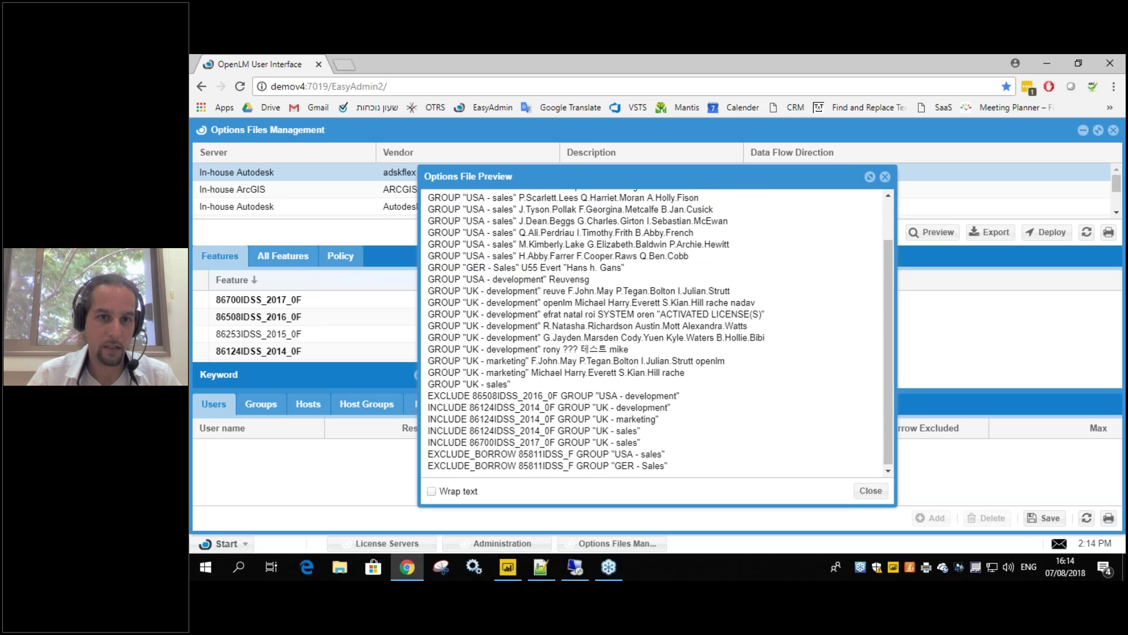
{"action": "scroll", "coordinate": [434, 236], "scroll_direction": "up", "scroll_amount": 2}
{"action": "left_click_drag", "start_coordinate": [476, 288], "coordinate": [492, 351]}
{"action": "left_click", "coordinate": [665, 379]}
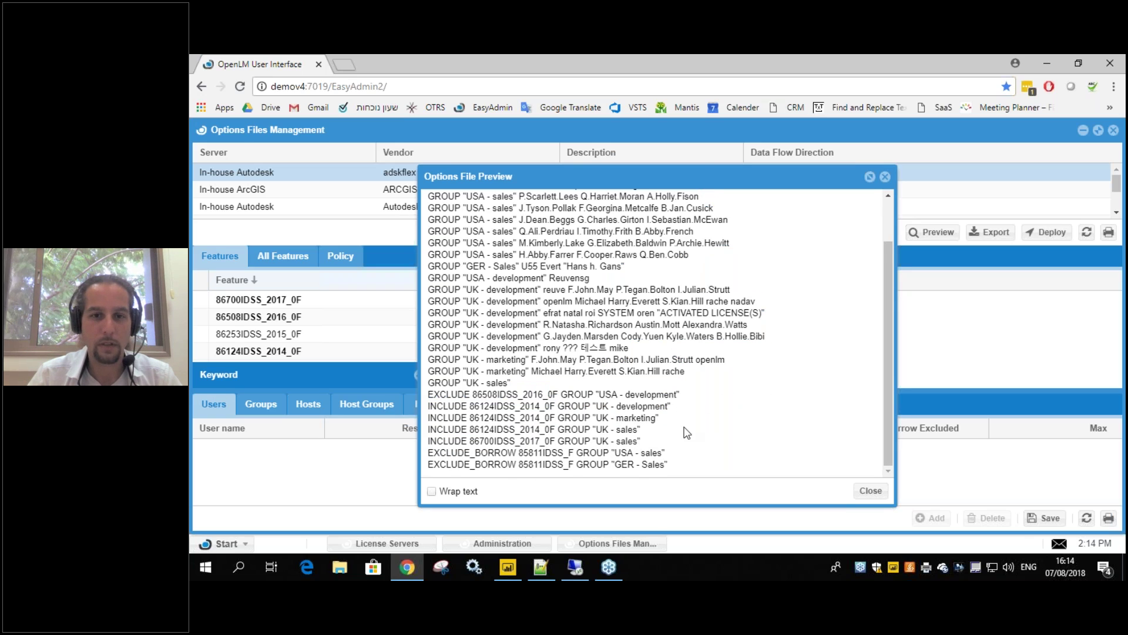
{"action": "scroll", "coordinate": [686, 433], "scroll_direction": "up", "scroll_amount": 2}
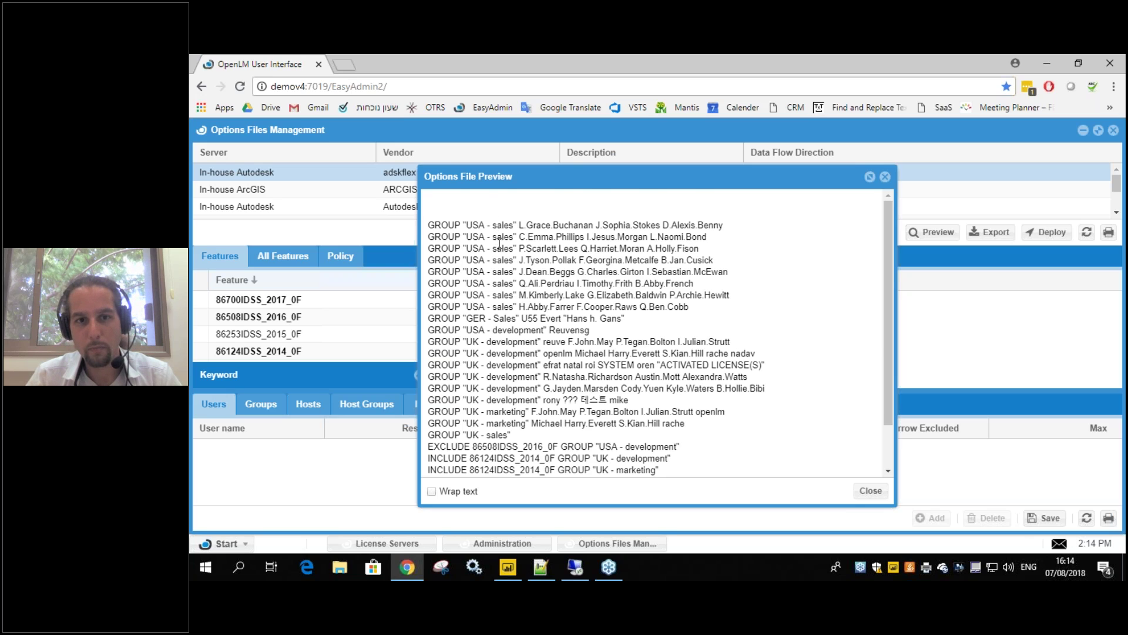
{"action": "scroll", "coordinate": [499, 243], "scroll_direction": "down", "scroll_amount": 2}
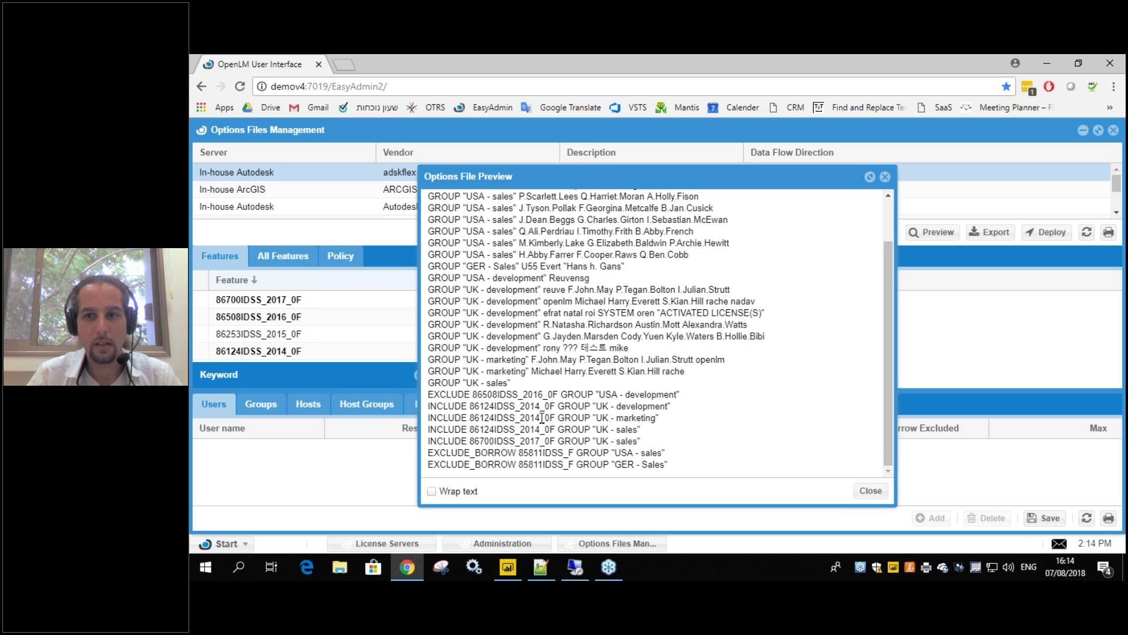
{"action": "scroll", "coordinate": [541, 418], "scroll_direction": "up", "scroll_amount": 2}
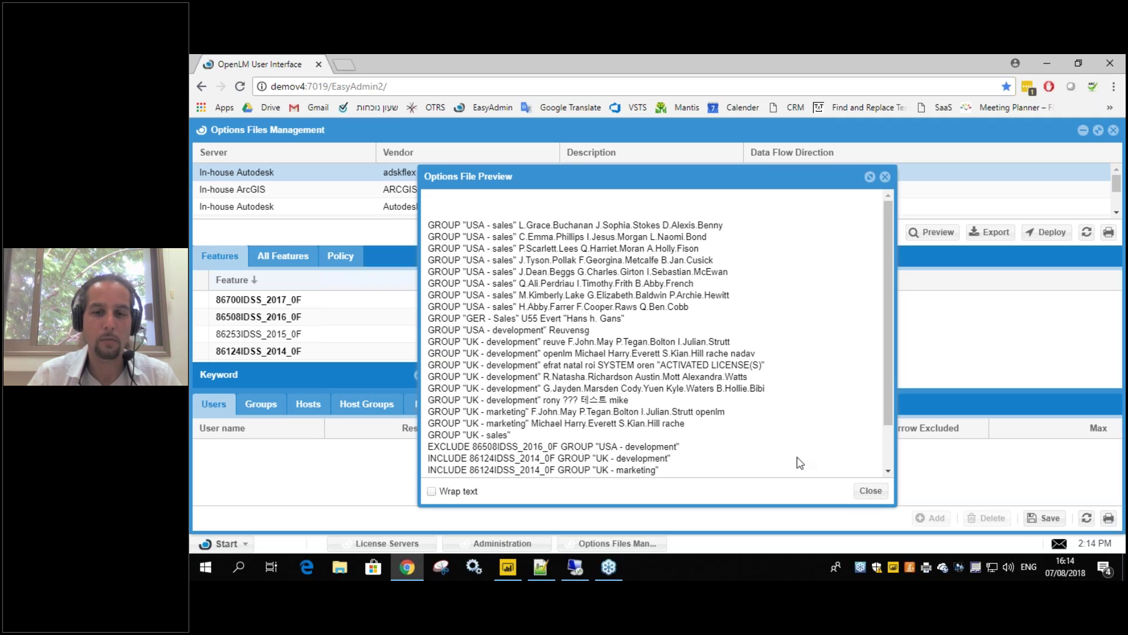
- Close the options file preview and look through the features of the In-house ArcGIS and In-house Autodesk 2019 option files
{"action": "left_click", "coordinate": [859, 491]}
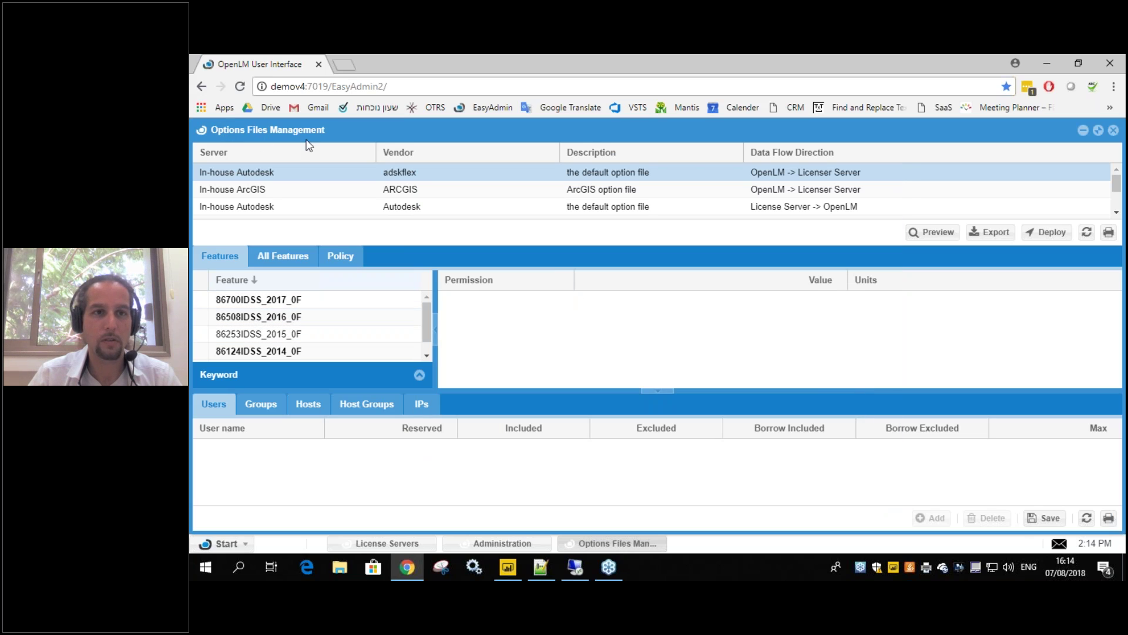
{"action": "left_click", "coordinate": [281, 319]}
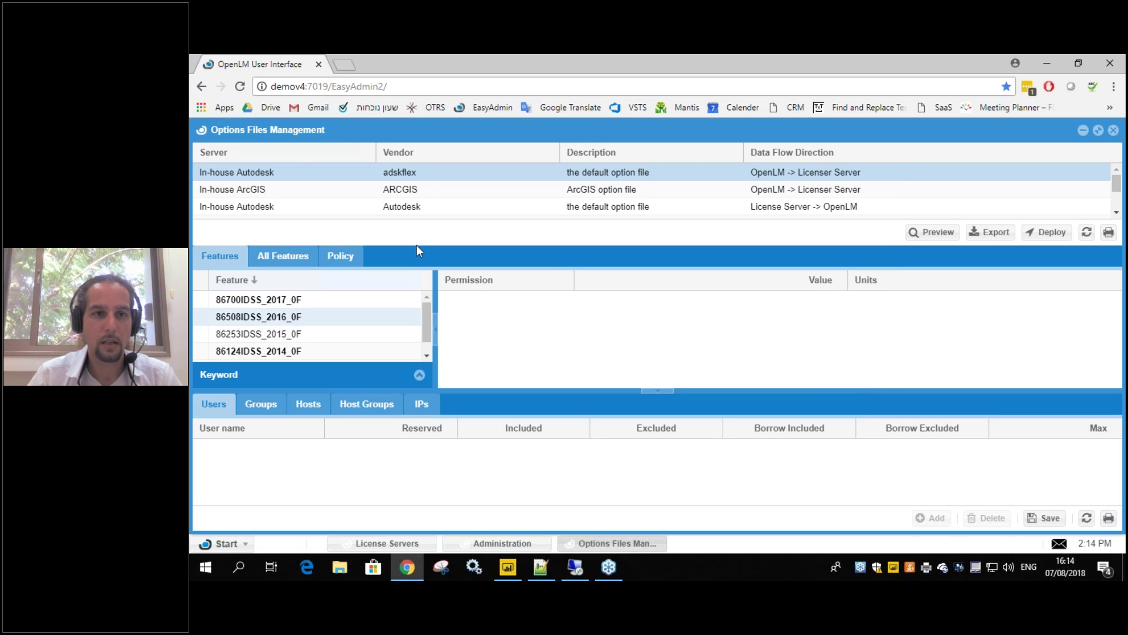
{"action": "left_click", "coordinate": [429, 191]}
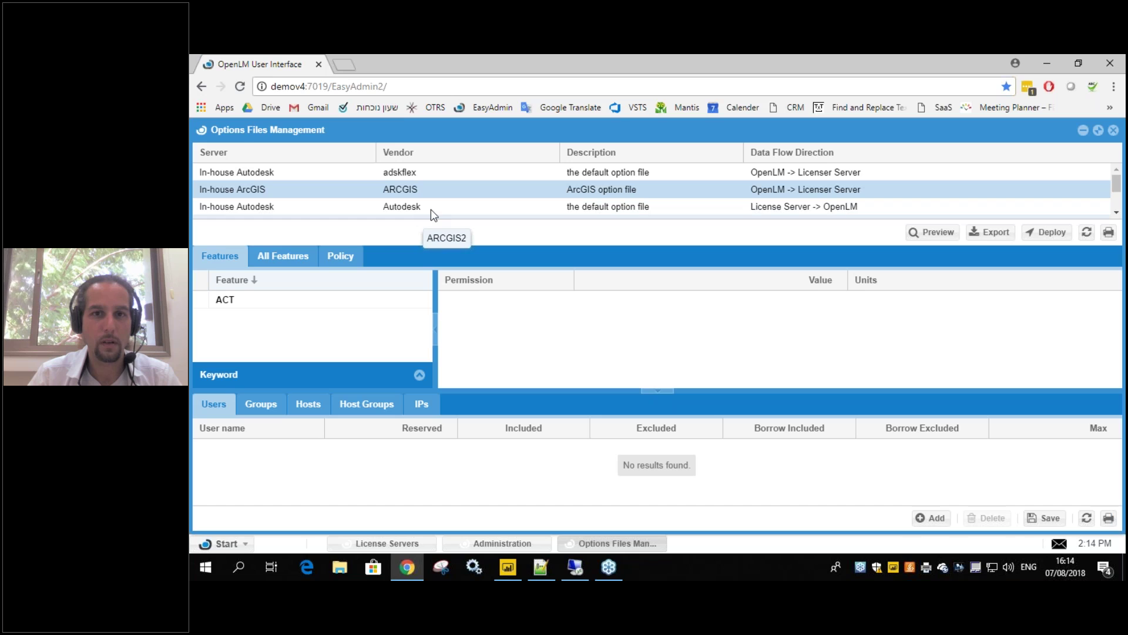
{"action": "scroll", "coordinate": [588, 203], "scroll_direction": "down", "scroll_amount": 2}
{"action": "left_click", "coordinate": [593, 207]}
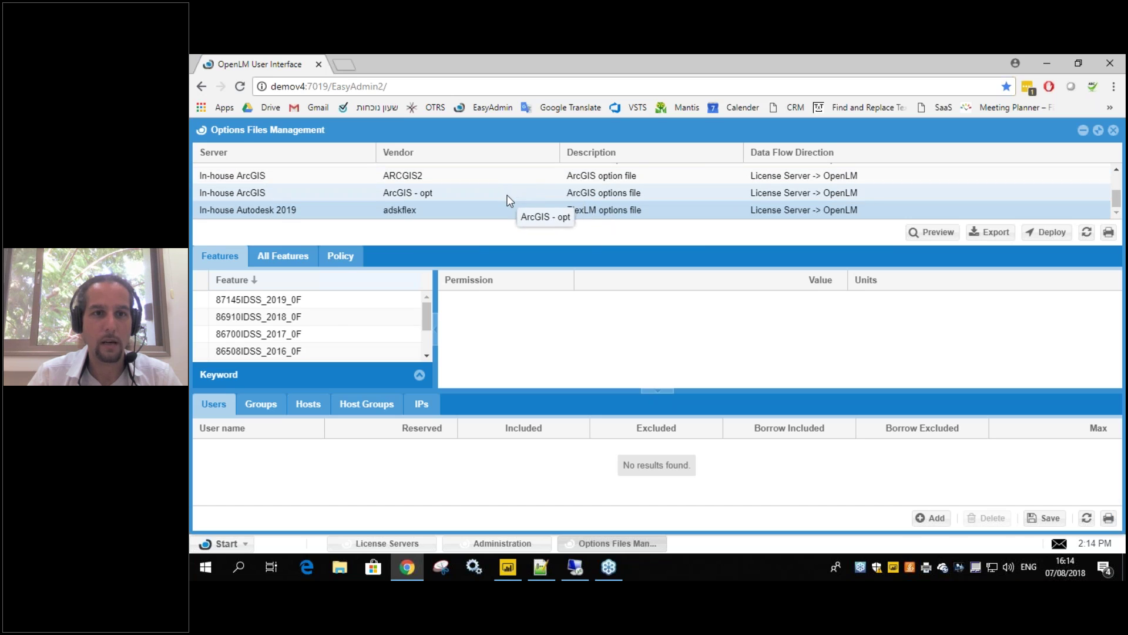
{"action": "scroll", "coordinate": [517, 189], "scroll_direction": "up", "scroll_amount": 3}
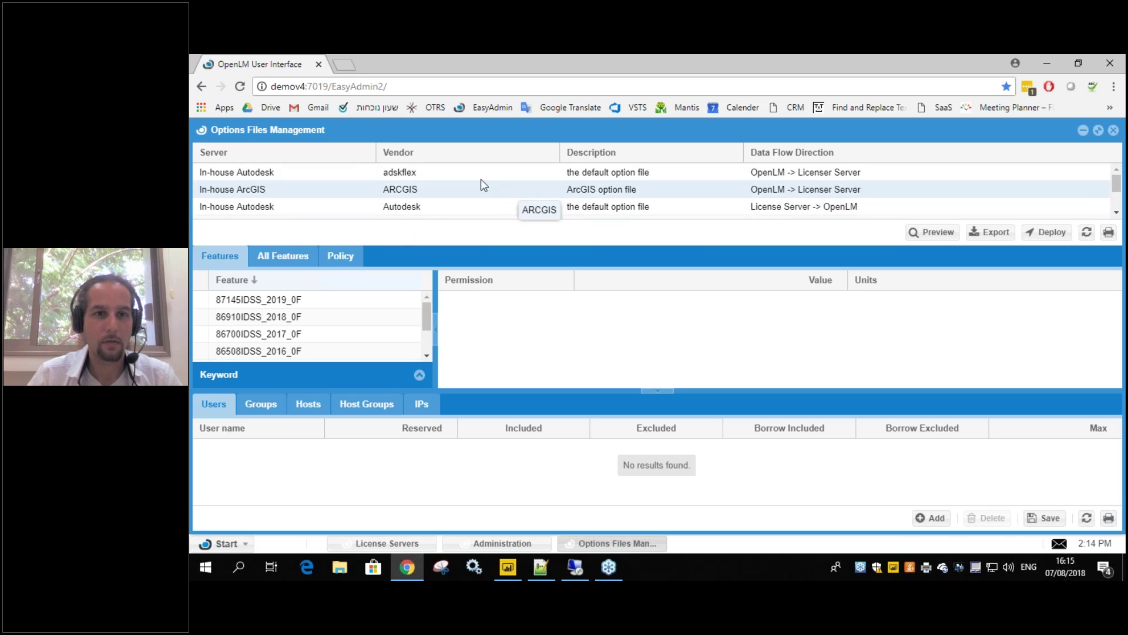
- Add the group USA - development to feature 86253IDSS_2015_0F in the In-house Autodesk adskflex options file, finding it by searching for USA
{"action": "left_click", "coordinate": [497, 172]}
{"action": "scroll", "coordinate": [228, 335], "scroll_direction": "down", "scroll_amount": 1}
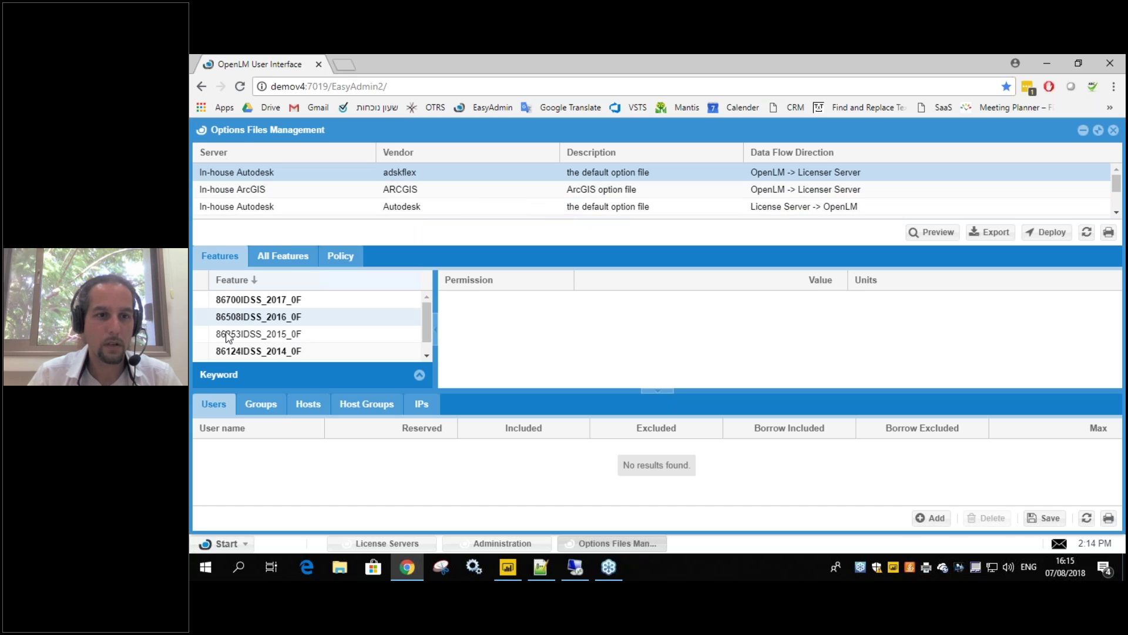
{"action": "left_click", "coordinate": [289, 334]}
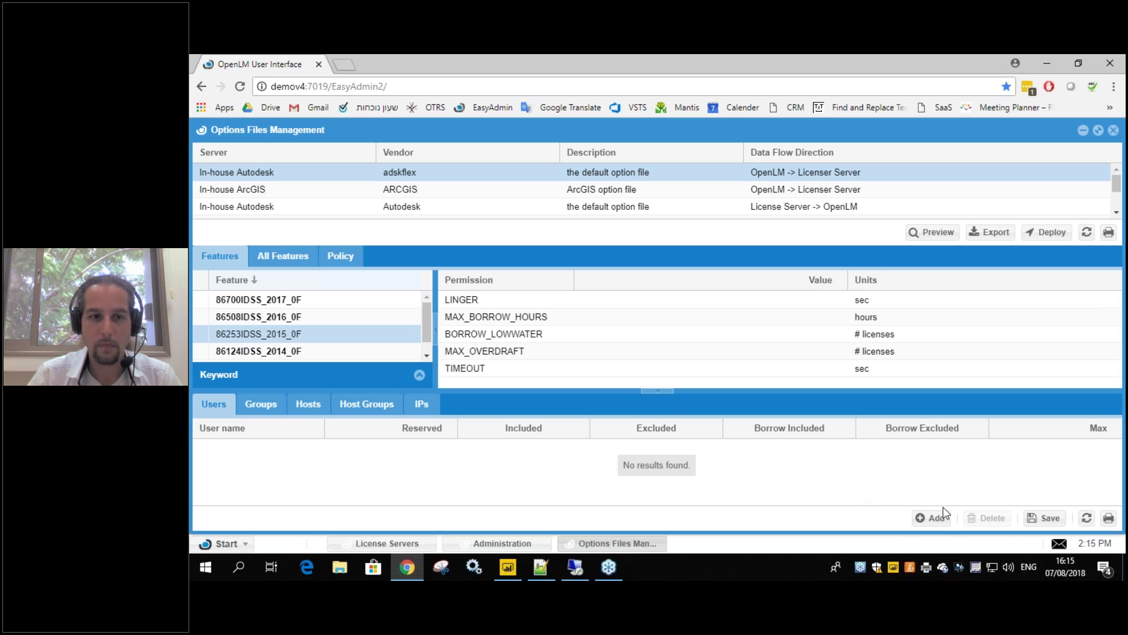
{"action": "left_click", "coordinate": [254, 403]}
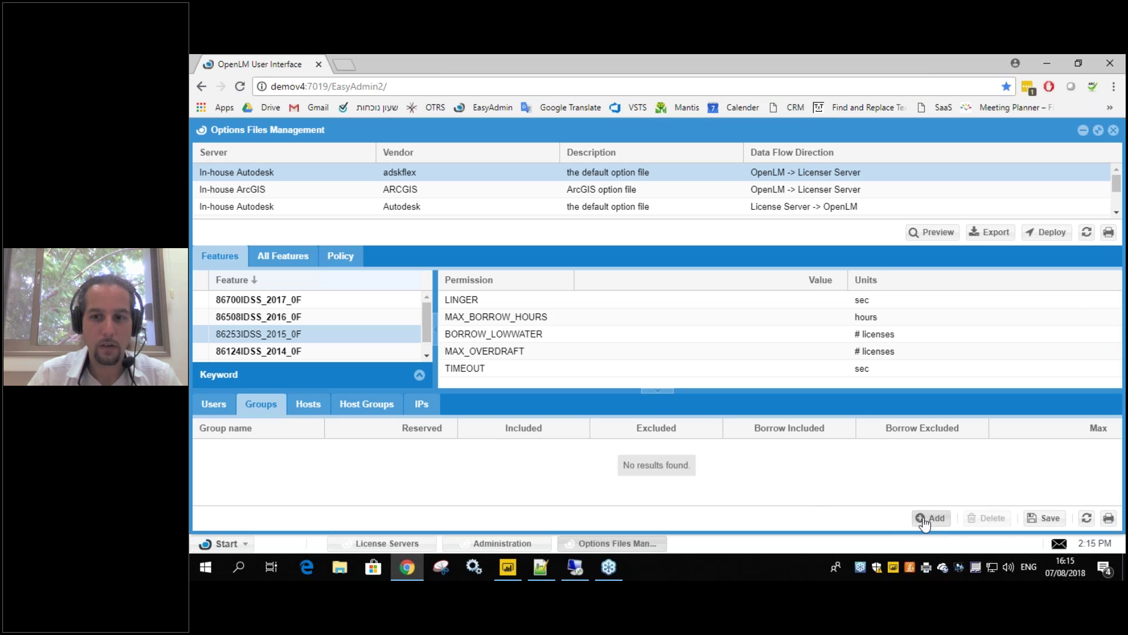
{"action": "double_click", "coordinate": [771, 459]}
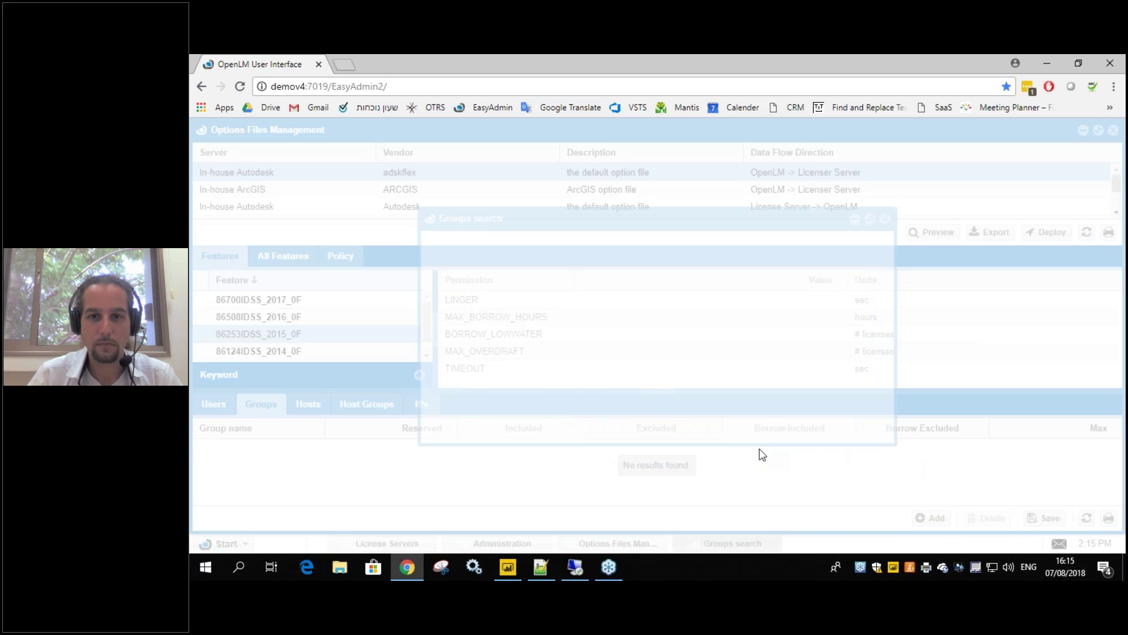
{"action": "left_click", "coordinate": [510, 268]}
{"action": "left_click", "coordinate": [837, 428]}
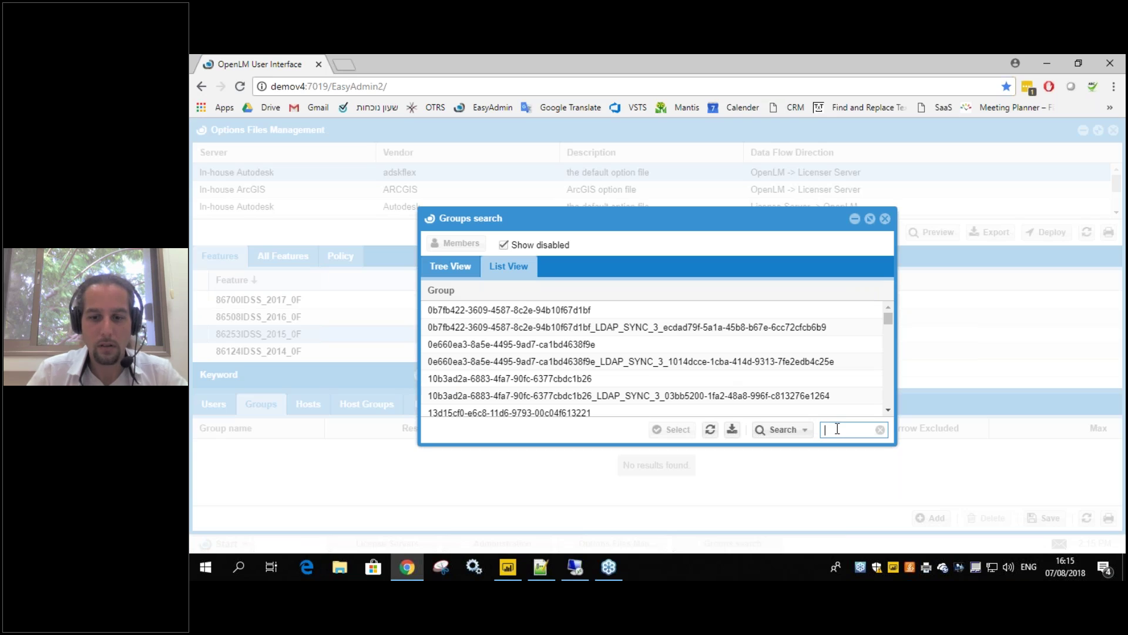
{"action": "type", "text": "USA"}
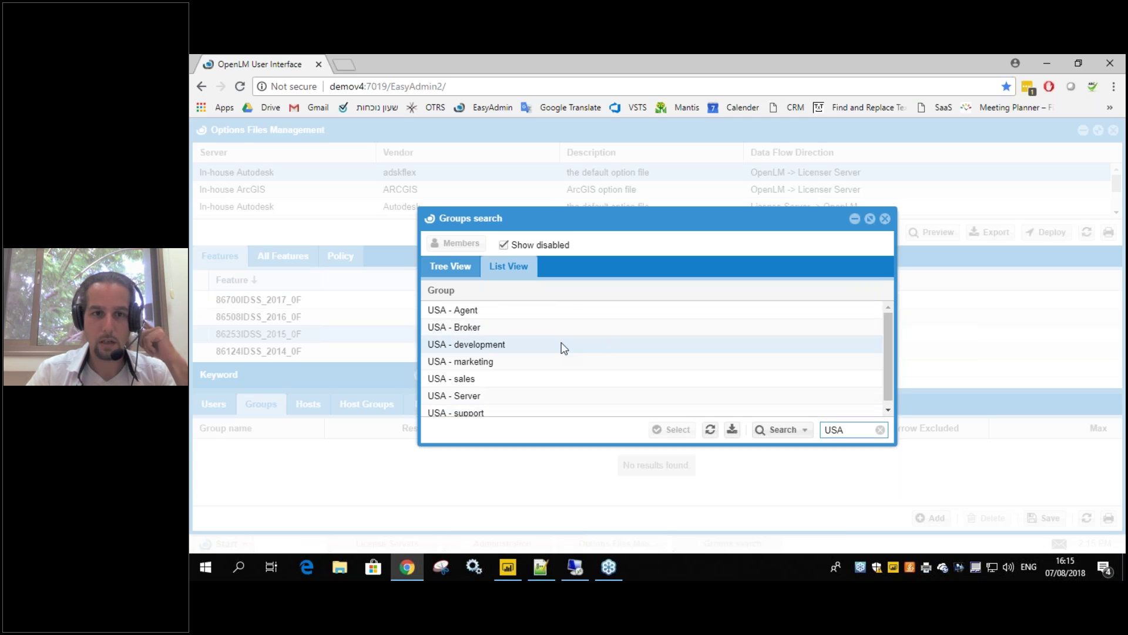
{"action": "left_click", "coordinate": [560, 347]}
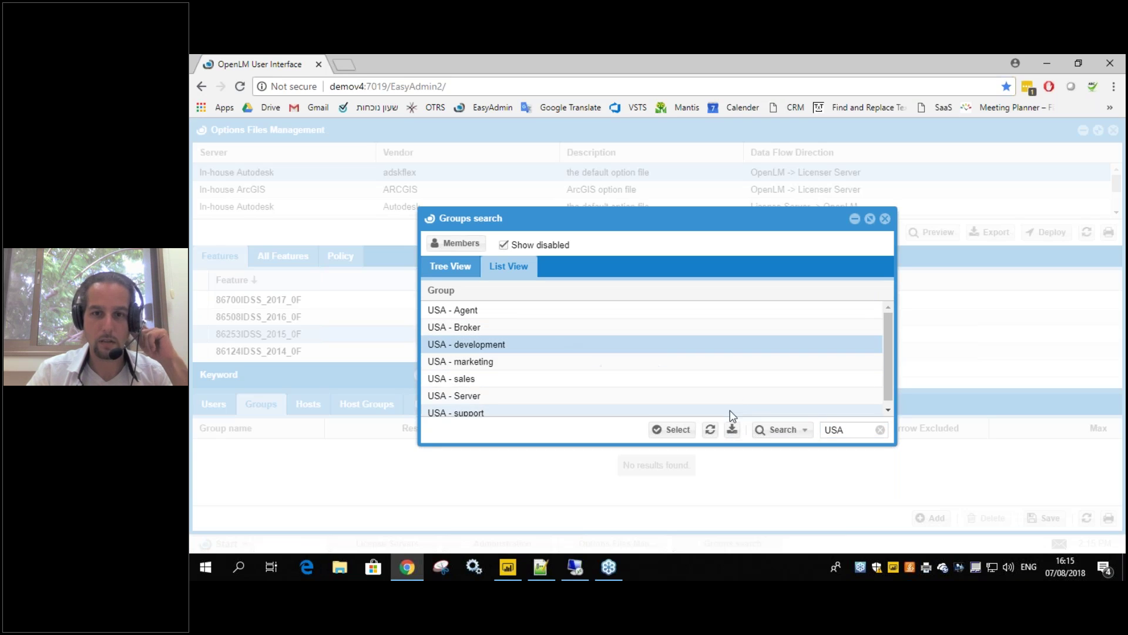
{"action": "left_click", "coordinate": [673, 431]}
{"action": "type", "text": "2"}
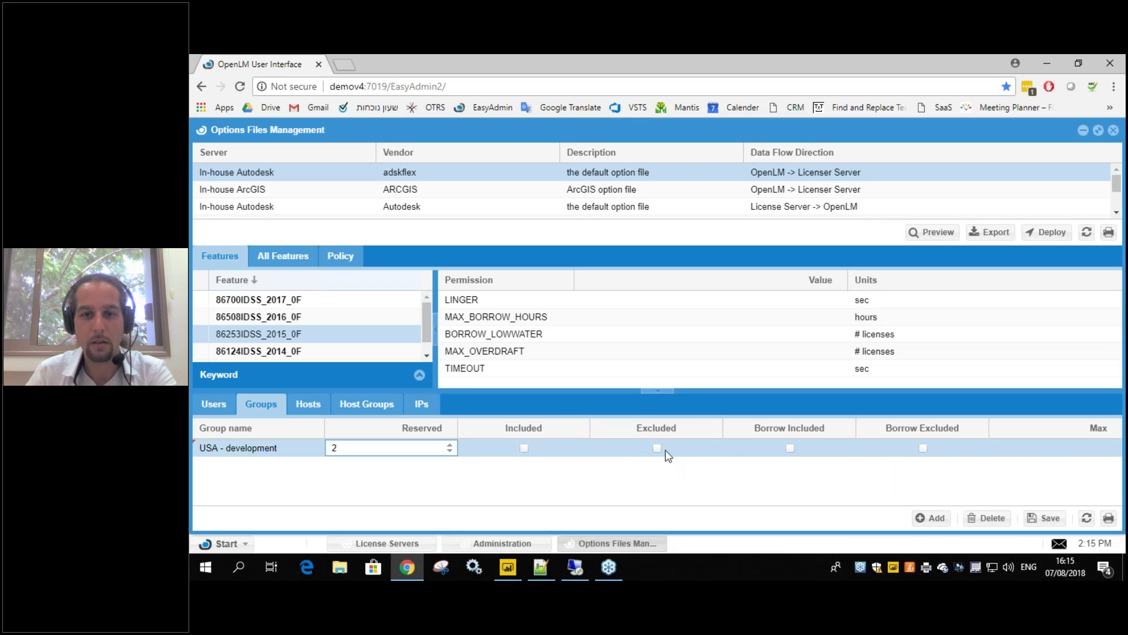
{"action": "left_click", "coordinate": [332, 447]}
{"action": "key", "text": "BackSpace"}
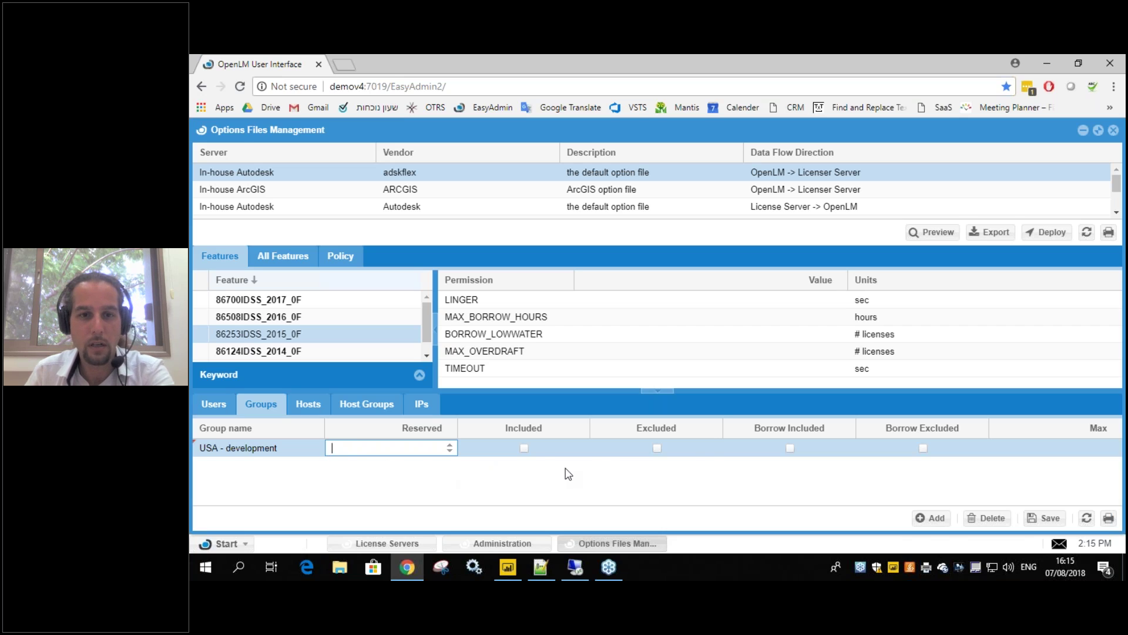
- Mark the USA - development group as Included for feature 86253IDSS_2015_0F and save the feature details
{"action": "left_click", "coordinate": [525, 449]}
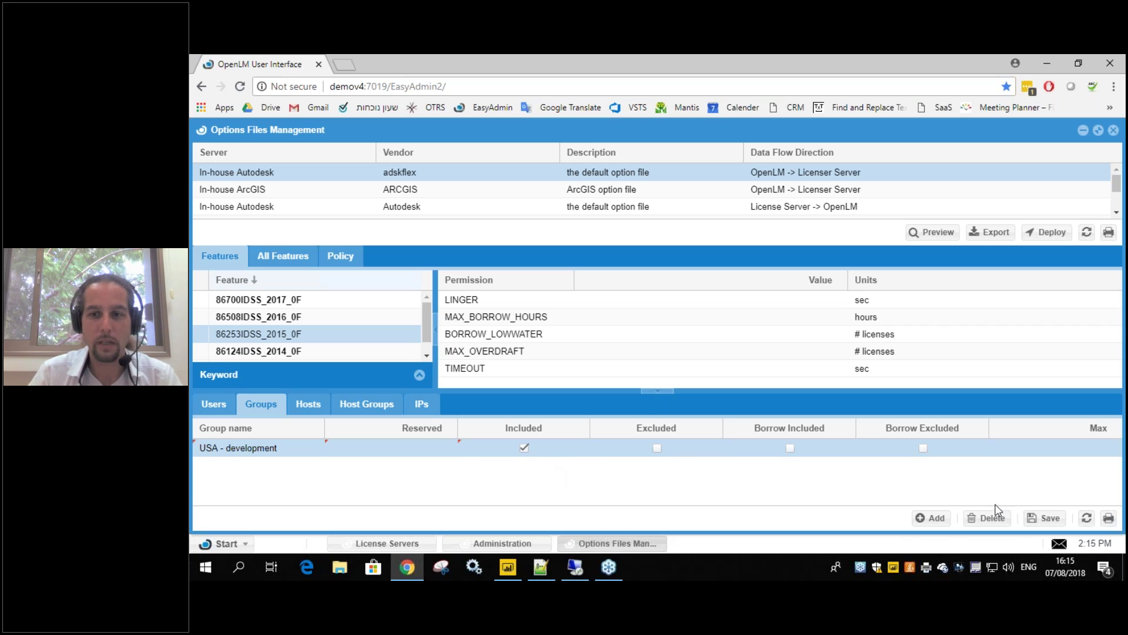
{"action": "left_click", "coordinate": [1046, 518]}
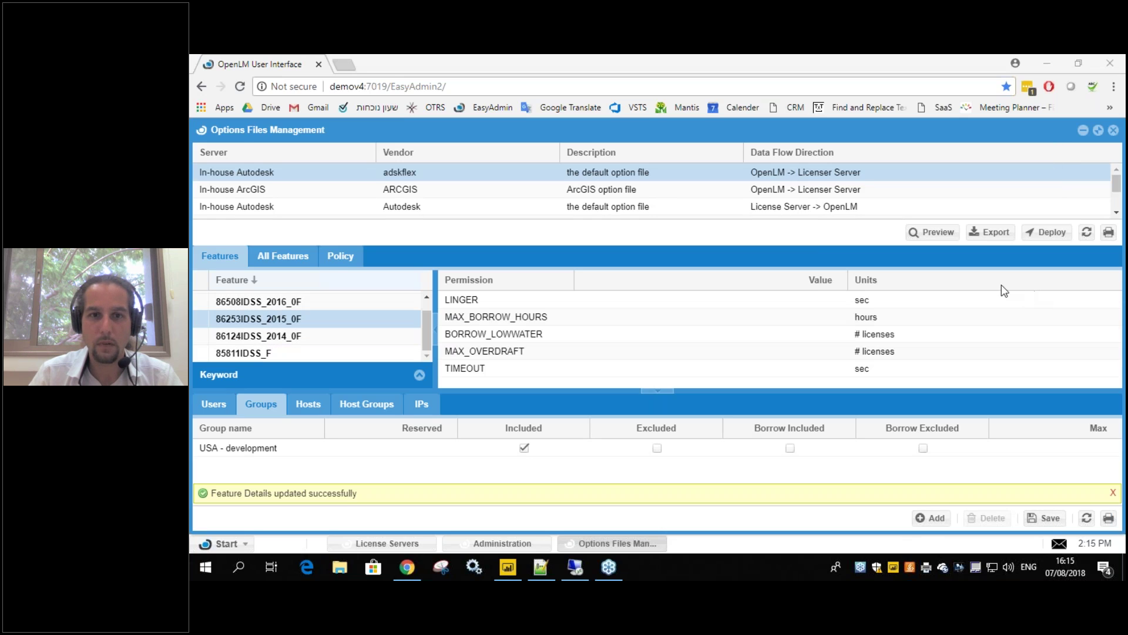
- Preview the adskflex options file and check the INCLUDE line for feature 86253IDSS_2015_0F and group USA - development
{"action": "left_click", "coordinate": [930, 233]}
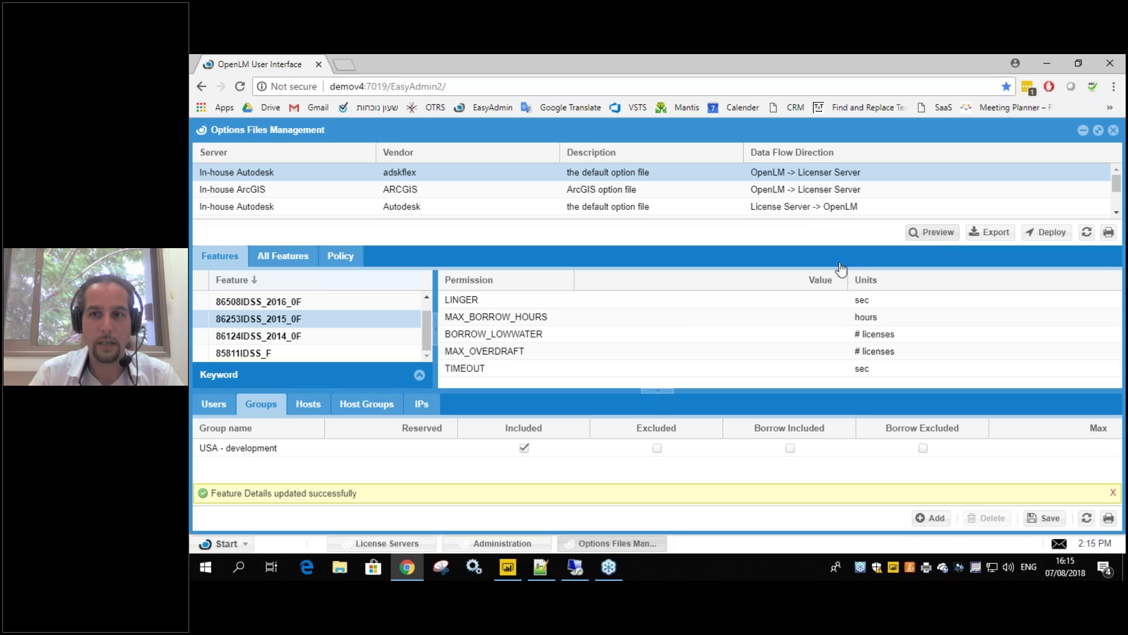
{"action": "scroll", "coordinate": [753, 343], "scroll_direction": "down", "scroll_amount": 2}
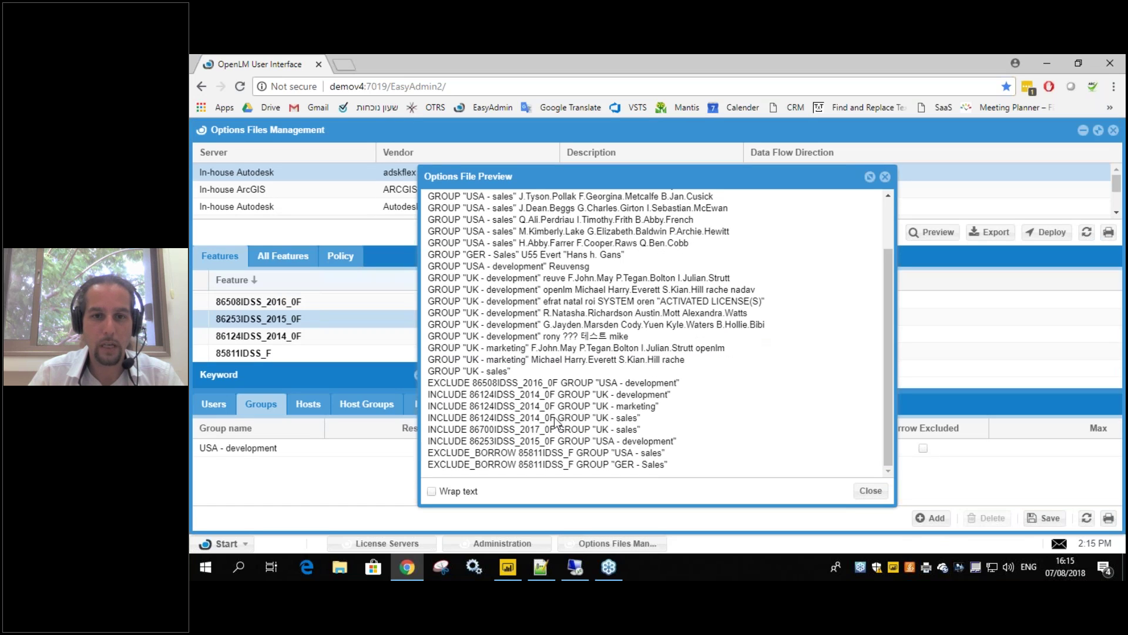
{"action": "left_click_drag", "start_coordinate": [431, 440], "coordinate": [676, 441]}
{"action": "double_click", "coordinate": [544, 442]}
{"action": "left_click", "coordinate": [647, 442]}
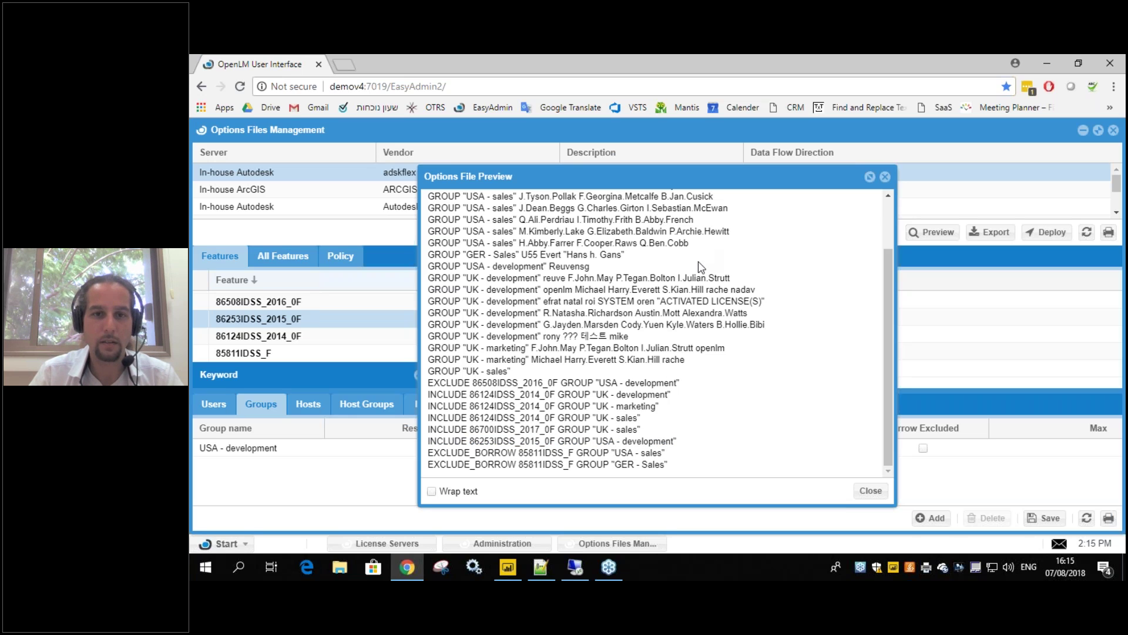
- Examine the GROUP member definitions above the rules in the options file preview
{"action": "scroll", "coordinate": [667, 259], "scroll_direction": "up", "scroll_amount": 2}
{"action": "left_click_drag", "start_coordinate": [455, 225], "coordinate": [651, 421]}
{"action": "left_click", "coordinate": [647, 388]}
{"action": "scroll", "coordinate": [700, 403], "scroll_direction": "up", "scroll_amount": 3}
{"action": "left_click_drag", "start_coordinate": [428, 197], "coordinate": [689, 381]}
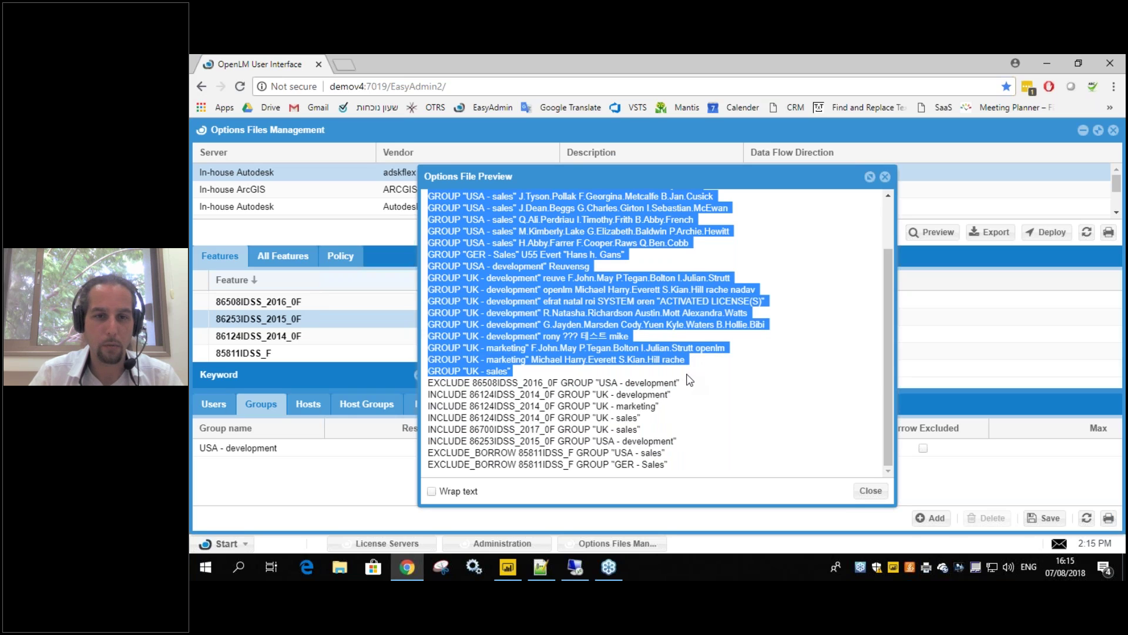
{"action": "left_click", "coordinate": [691, 394]}
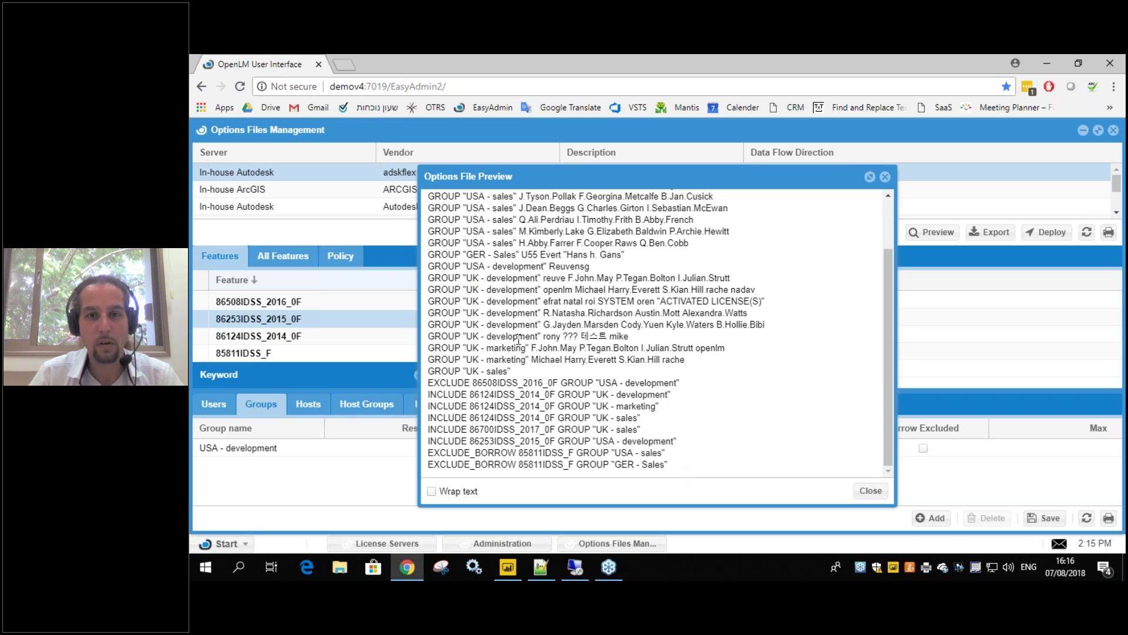
- Close the options file preview, Options Files Management and Administration to return to the License Servers list
{"action": "left_click", "coordinate": [886, 177]}
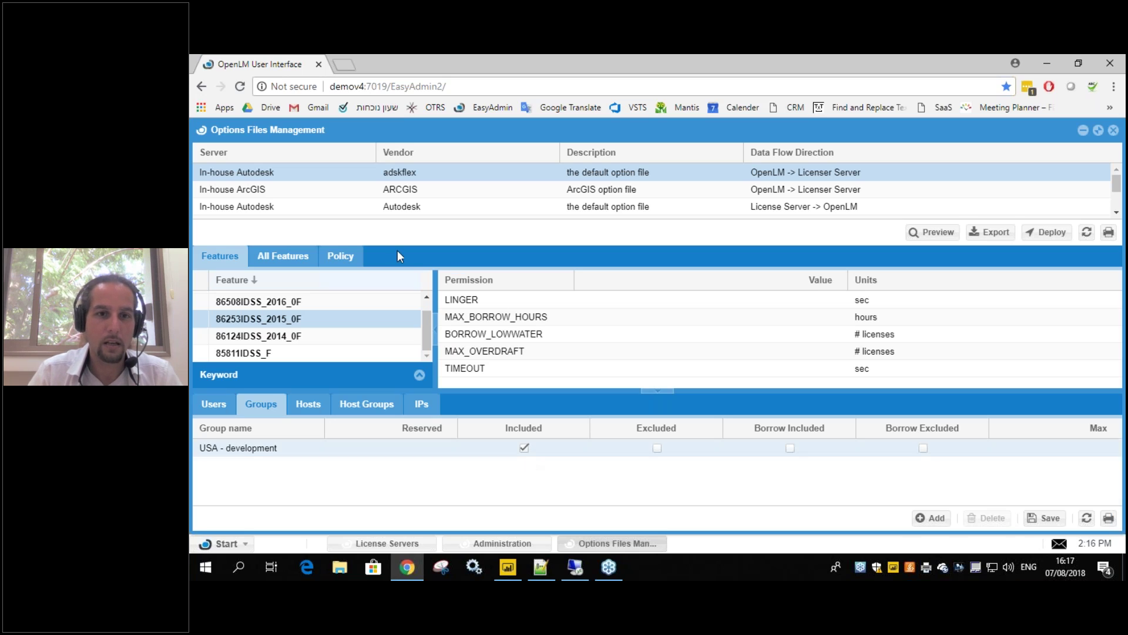
{"action": "left_click", "coordinate": [346, 262]}
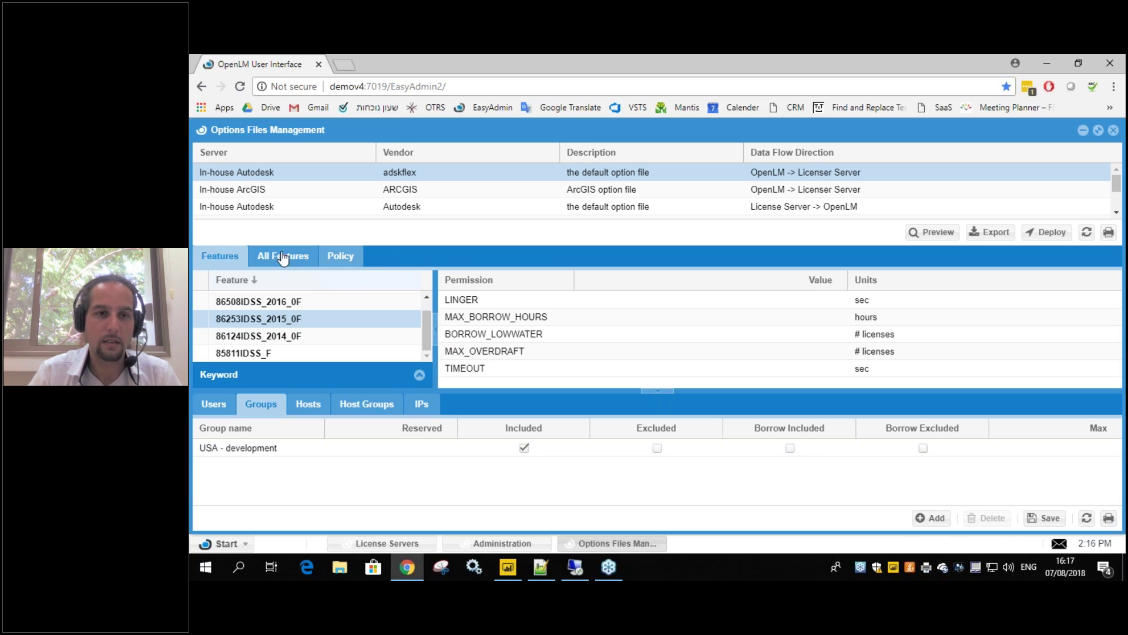
{"action": "left_click", "coordinate": [224, 257]}
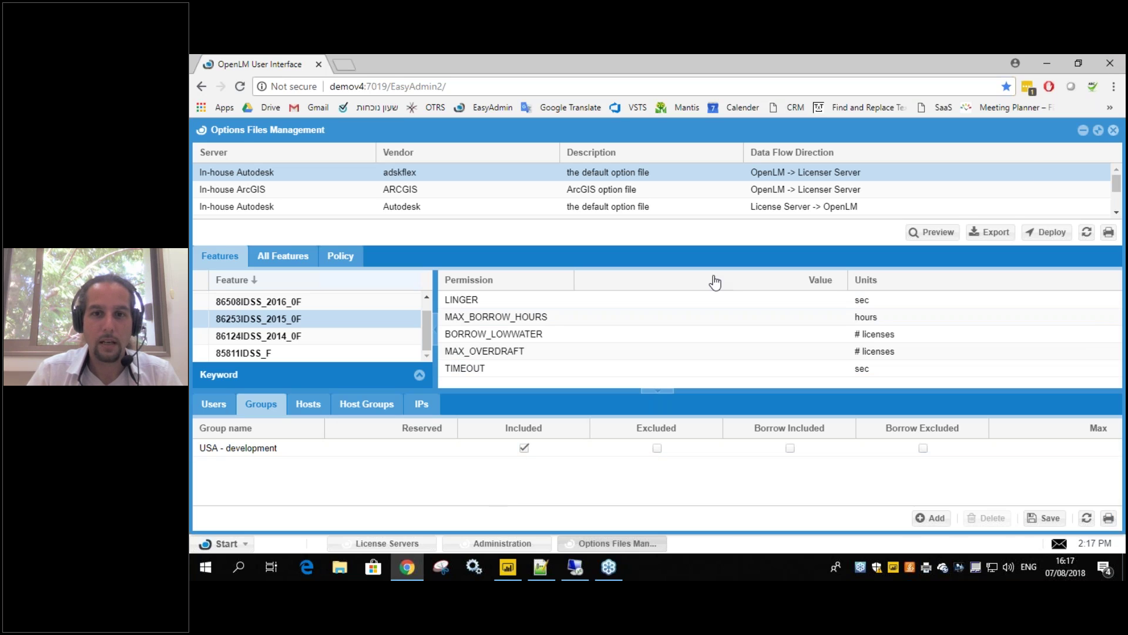
{"action": "left_click", "coordinate": [1114, 131]}
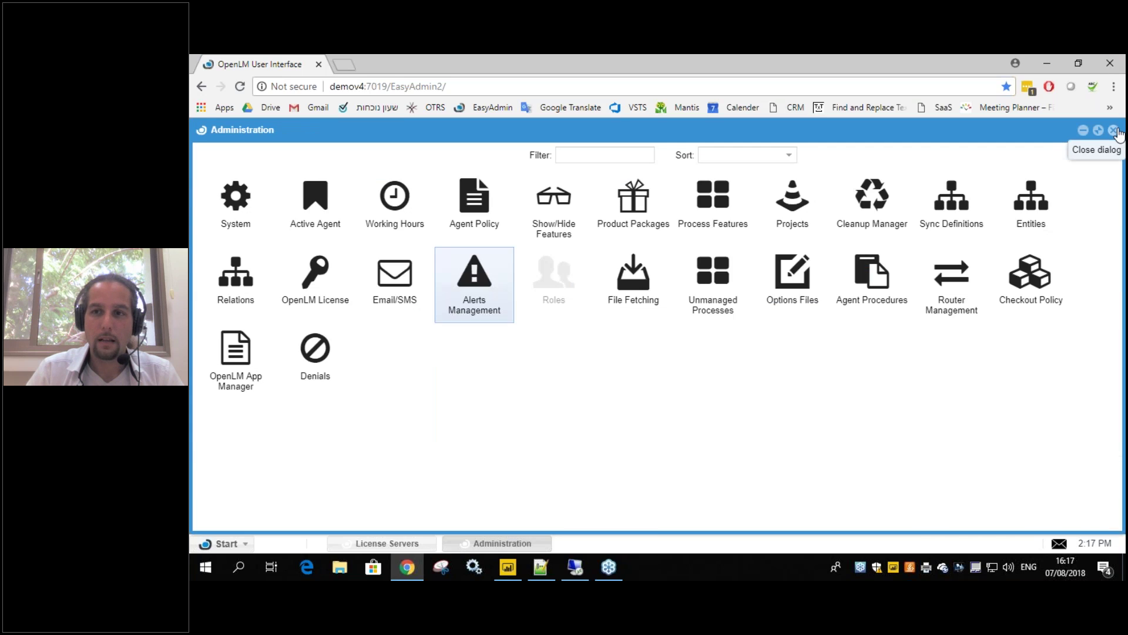
{"action": "left_click", "coordinate": [1114, 131]}
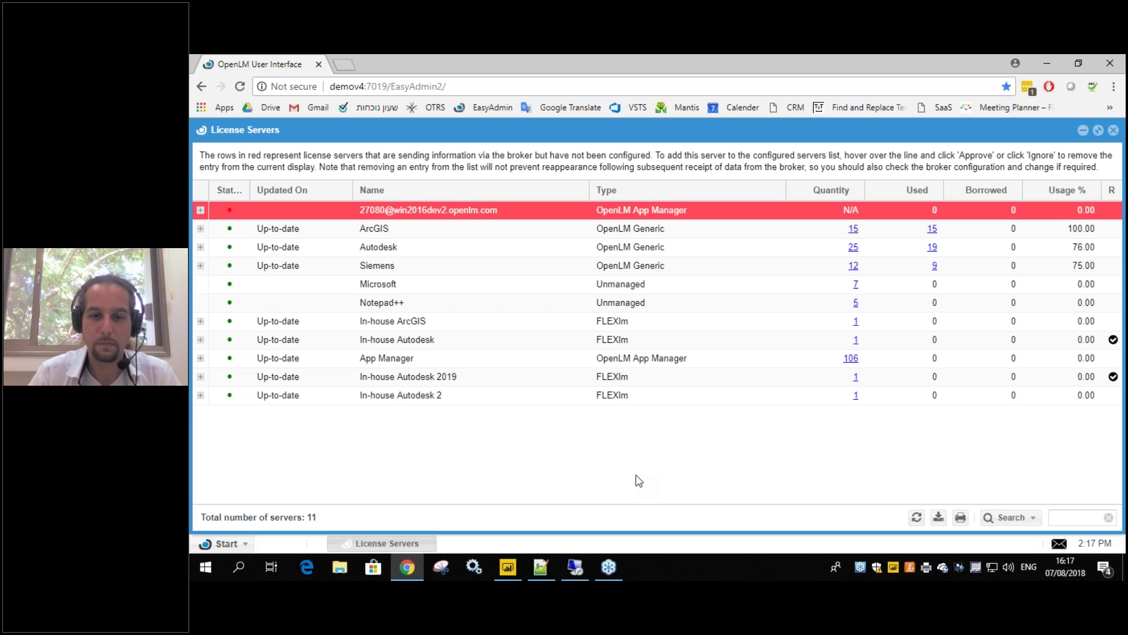
- Switch to the demov4 Remote Desktop session, make it full screen and point out the AutoCAD 2017 shortcut
{"action": "left_click", "coordinate": [577, 569]}
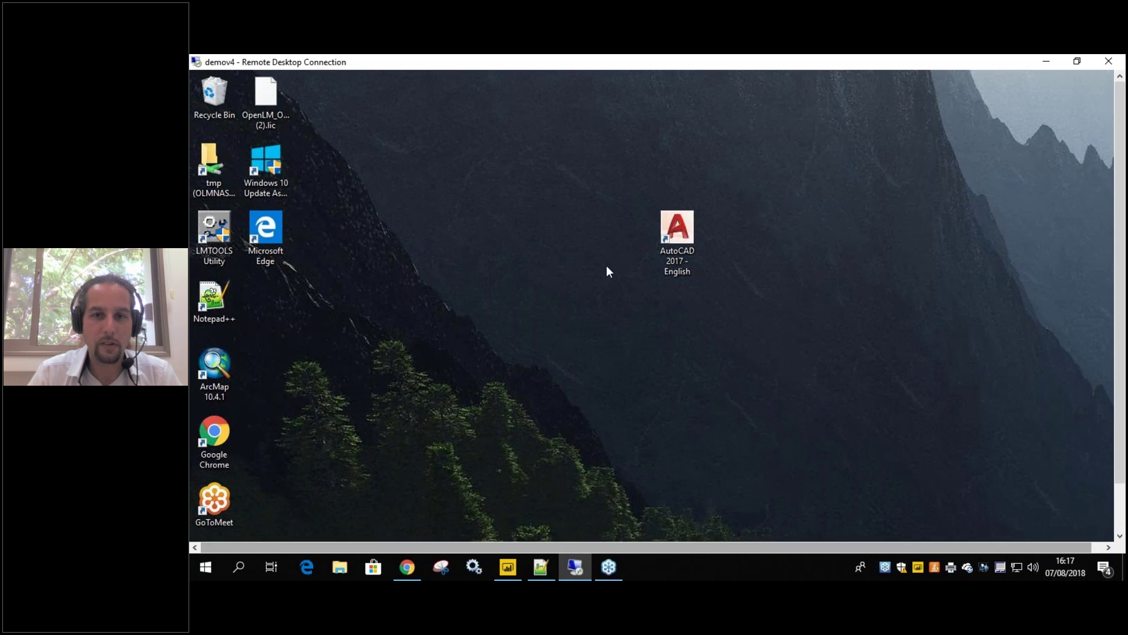
{"action": "key", "text": "super+Down"}
{"action": "left_click_drag", "start_coordinate": [658, 111], "coordinate": [657, 55]}
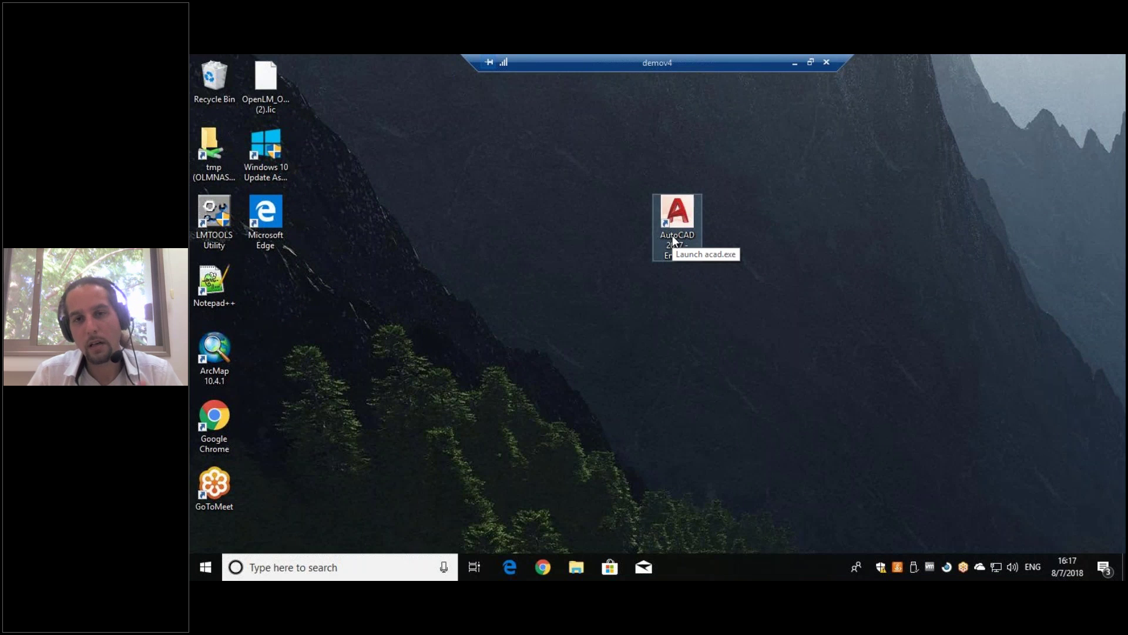
{"action": "left_click", "coordinate": [676, 212]}
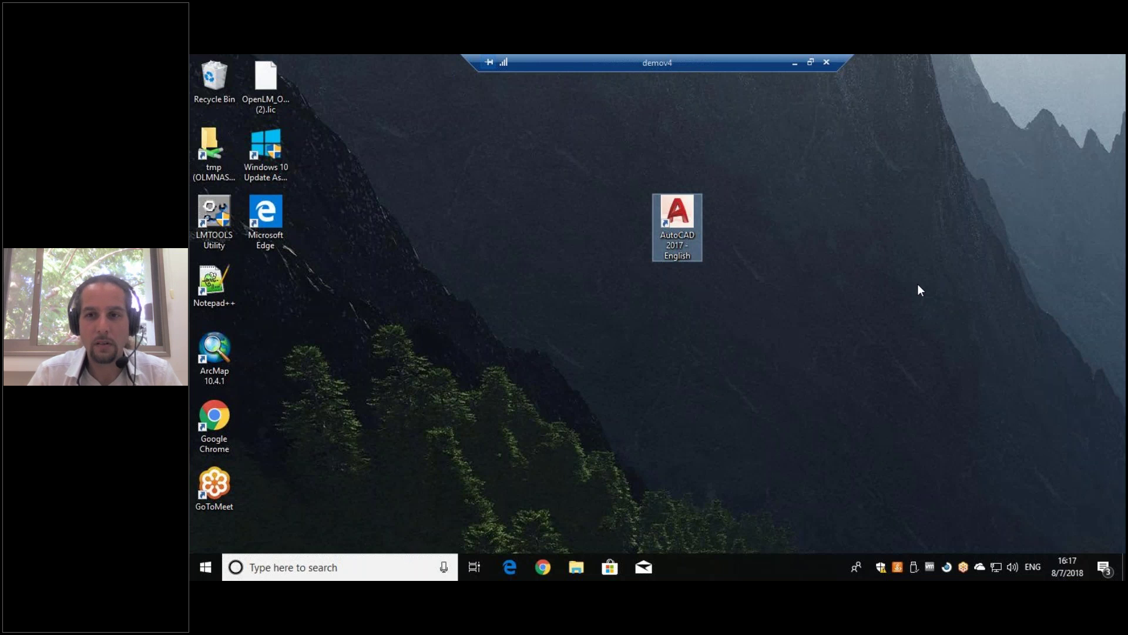
{"action": "left_click", "coordinate": [732, 241]}
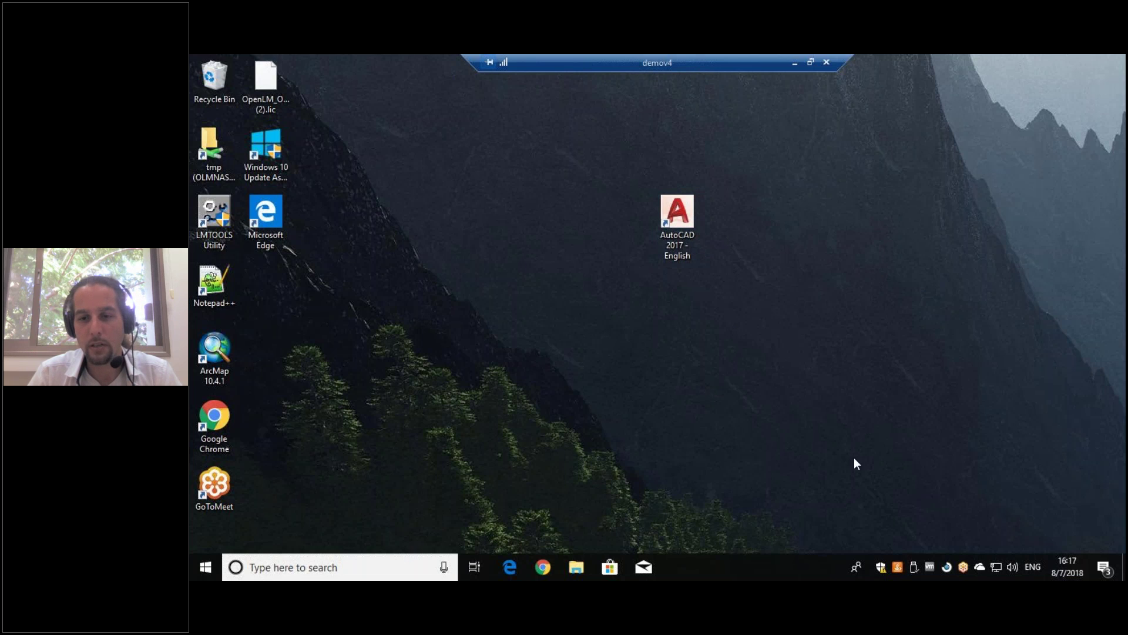
- Review the OpenLM Agent's available options and open its License Usage Information window
{"action": "mouse_move", "coordinate": [946, 568]}
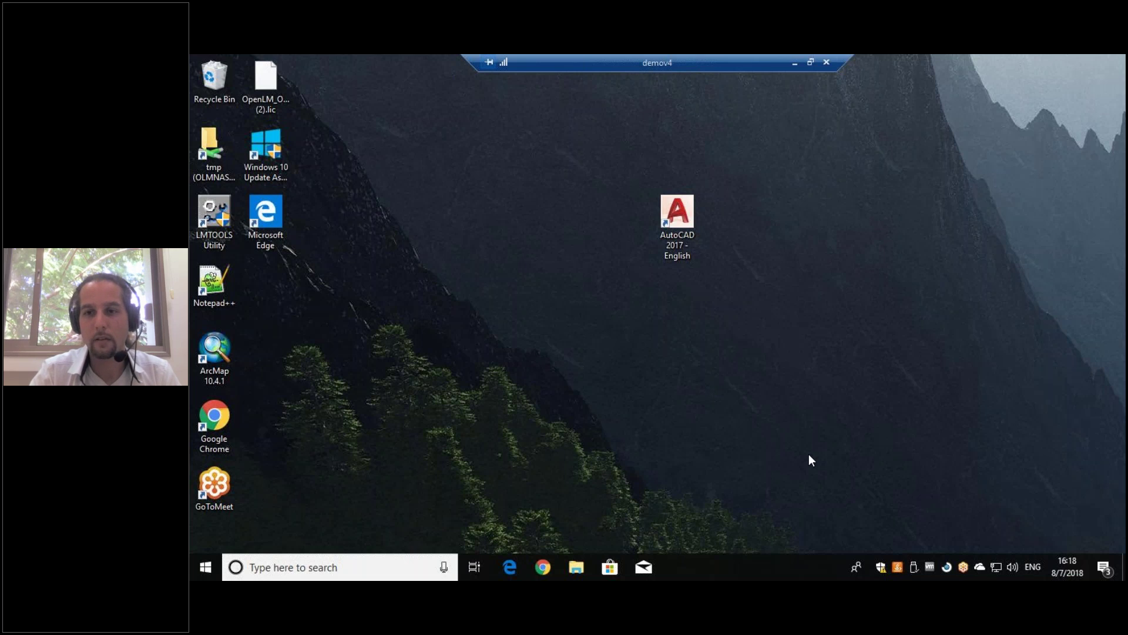
{"action": "right_click", "coordinate": [946, 565]}
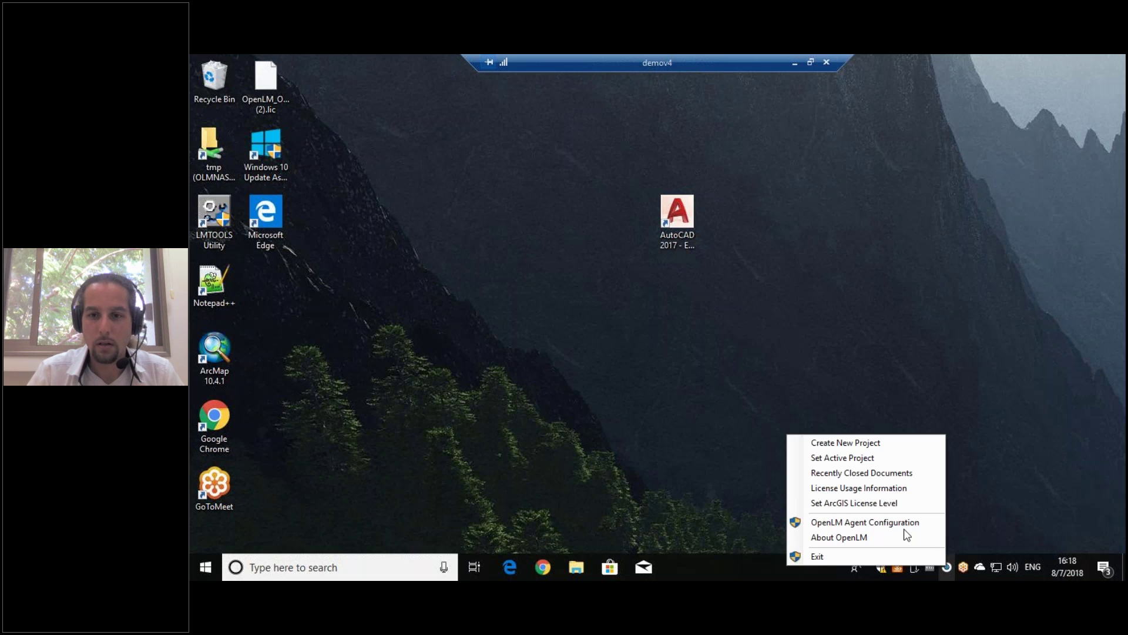
{"action": "left_click", "coordinate": [641, 346]}
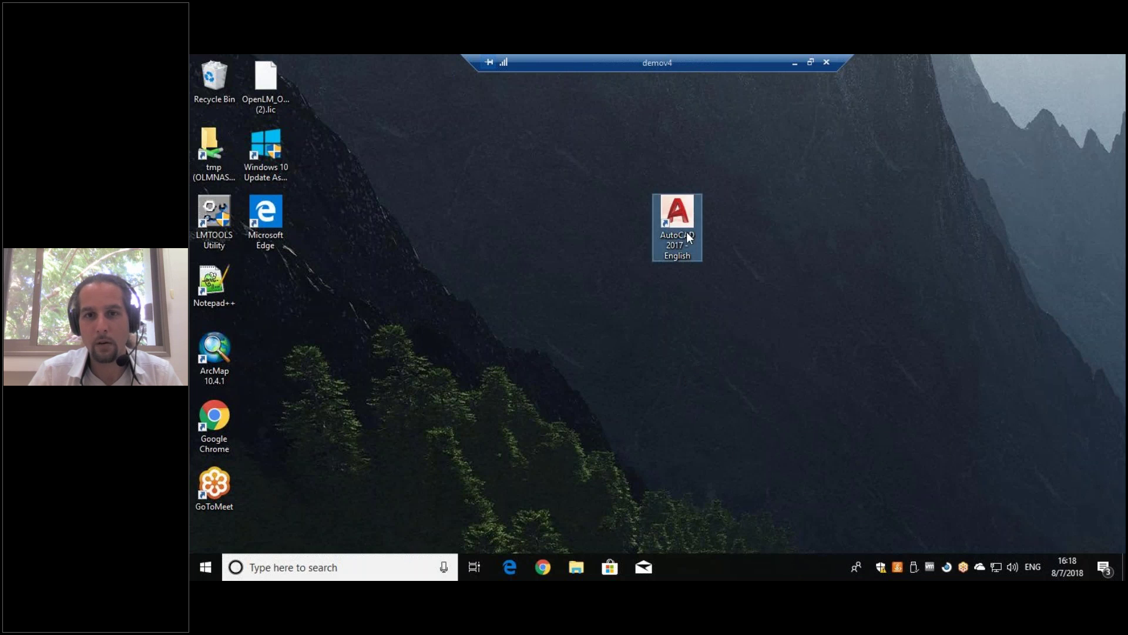
{"action": "right_click", "coordinate": [947, 566]}
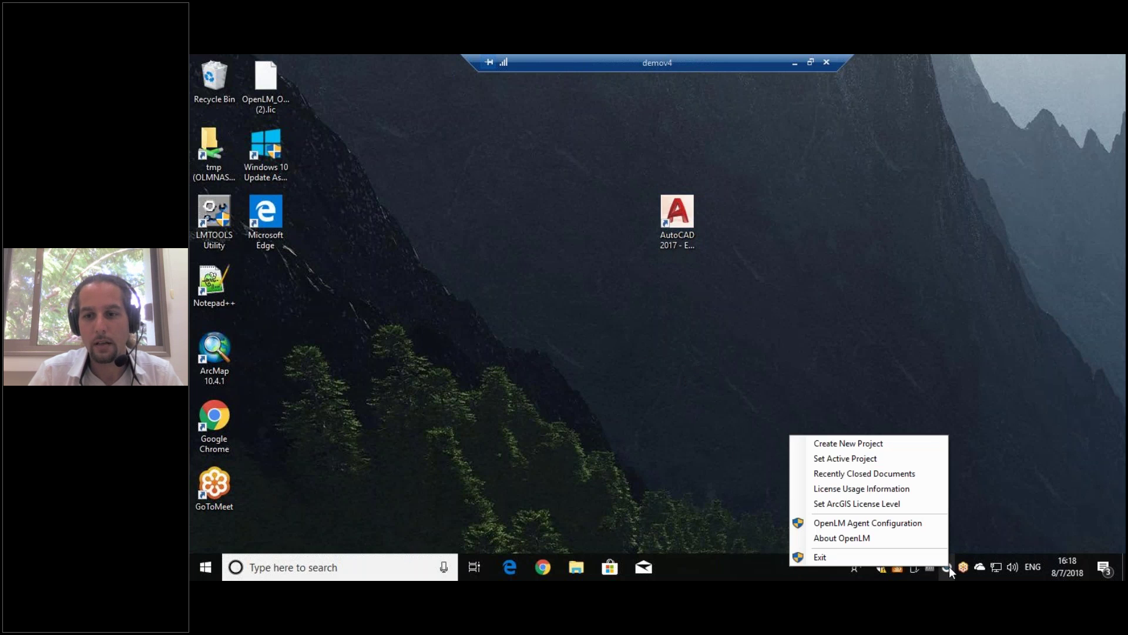
{"action": "left_click", "coordinate": [825, 489]}
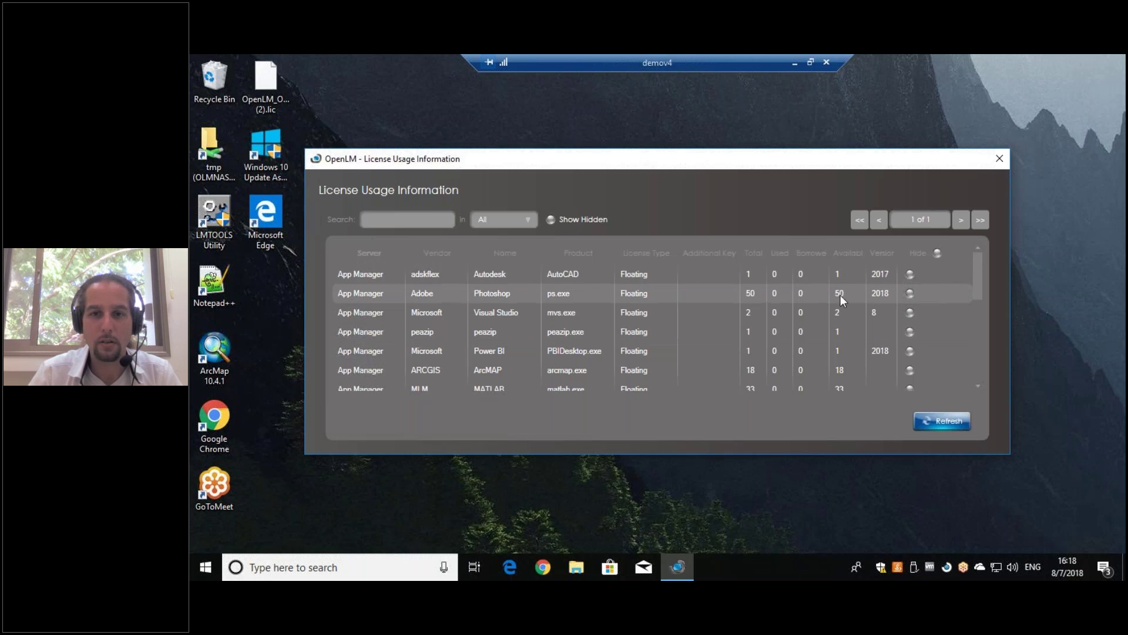
- Review the servers, products and license availability throughout the License Usage Information list
{"action": "scroll", "coordinate": [579, 302], "scroll_direction": "down", "scroll_amount": 3}
{"action": "scroll", "coordinate": [579, 317], "scroll_direction": "up", "scroll_amount": 2}
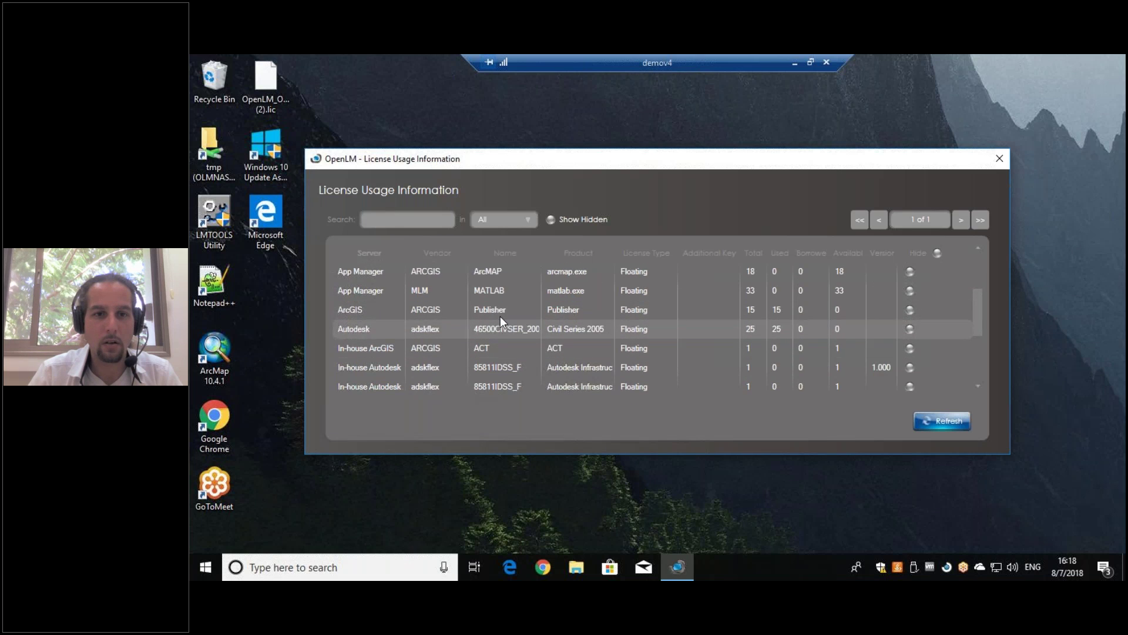
{"action": "scroll", "coordinate": [515, 290], "scroll_direction": "up", "scroll_amount": 3}
{"action": "scroll", "coordinate": [521, 320], "scroll_direction": "down", "scroll_amount": 1}
{"action": "scroll", "coordinate": [521, 321], "scroll_direction": "down", "scroll_amount": 6}
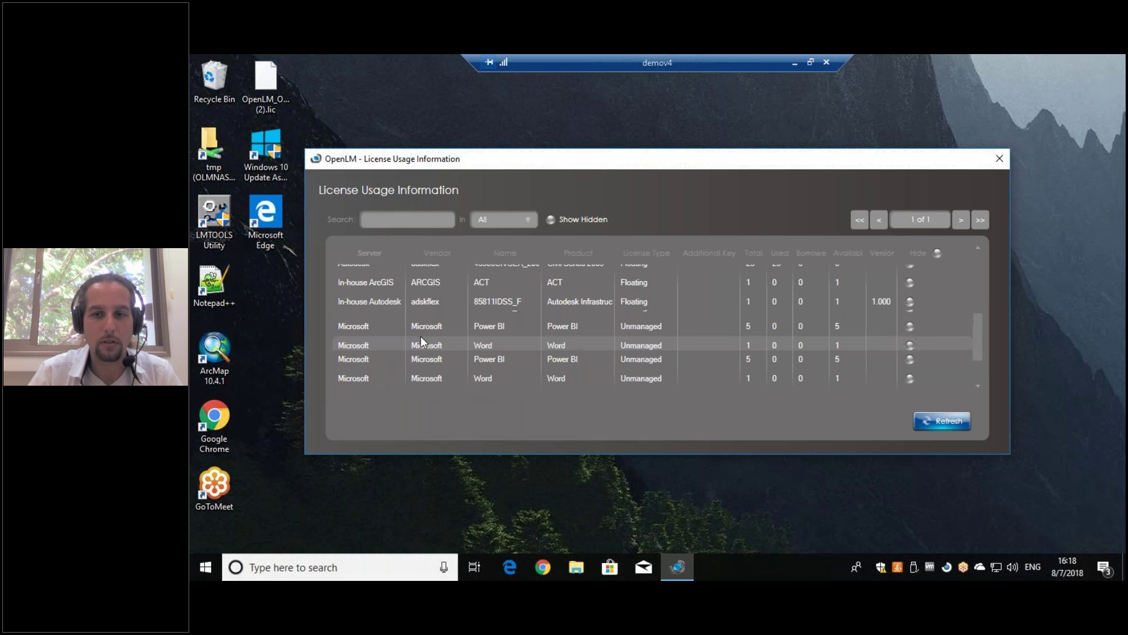
{"action": "scroll", "coordinate": [478, 333], "scroll_direction": "up", "scroll_amount": 8}
{"action": "scroll", "coordinate": [478, 332], "scroll_direction": "down", "scroll_amount": 2}
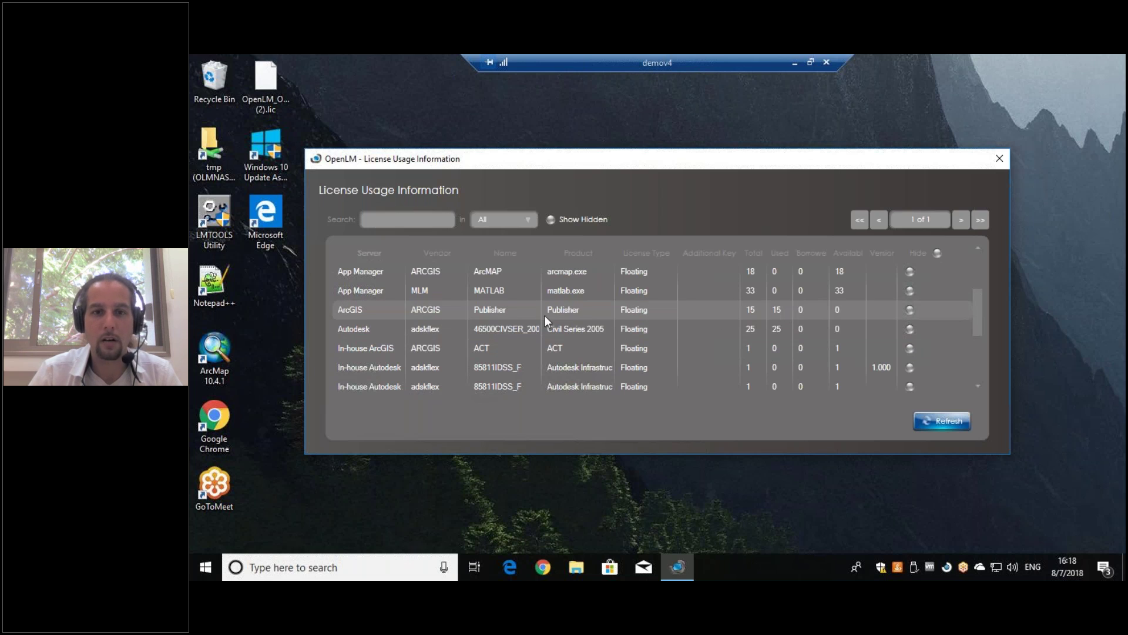
- View which users hold the ArcGIS server's Publisher licenses, select the first user, and return to the start of the license list
{"action": "double_click", "coordinate": [371, 307]}
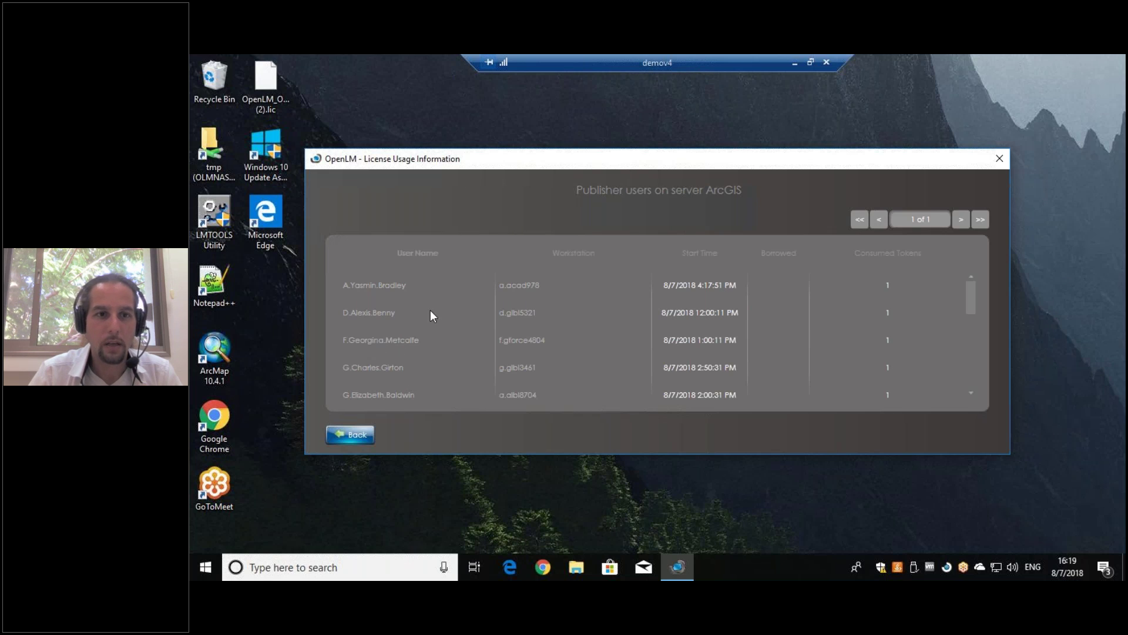
{"action": "left_click", "coordinate": [386, 286]}
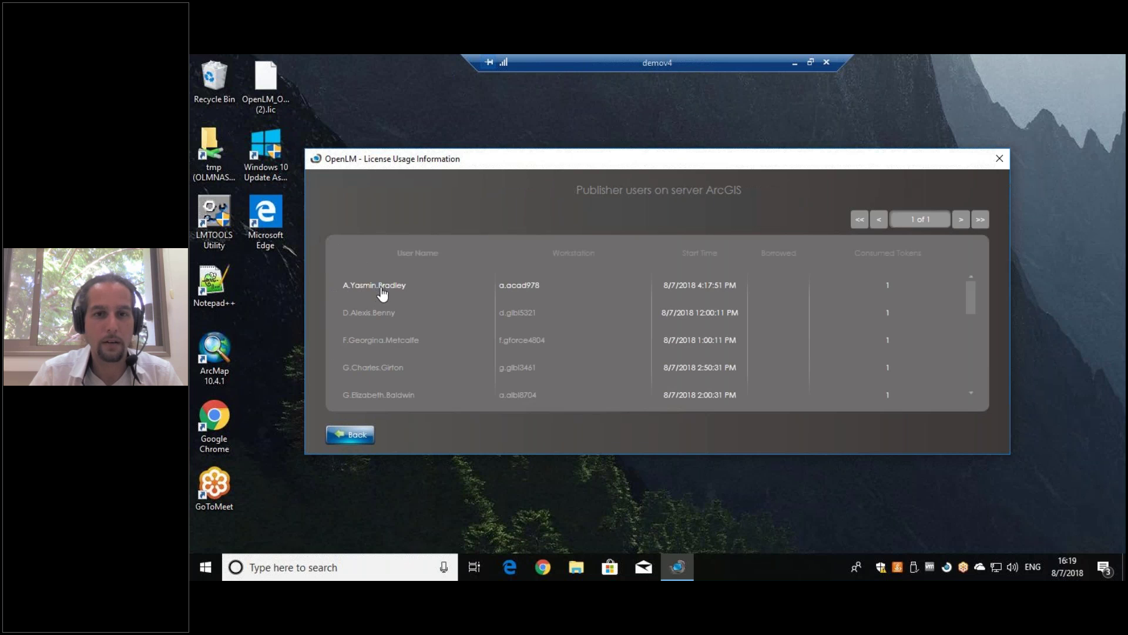
{"action": "left_click", "coordinate": [349, 437]}
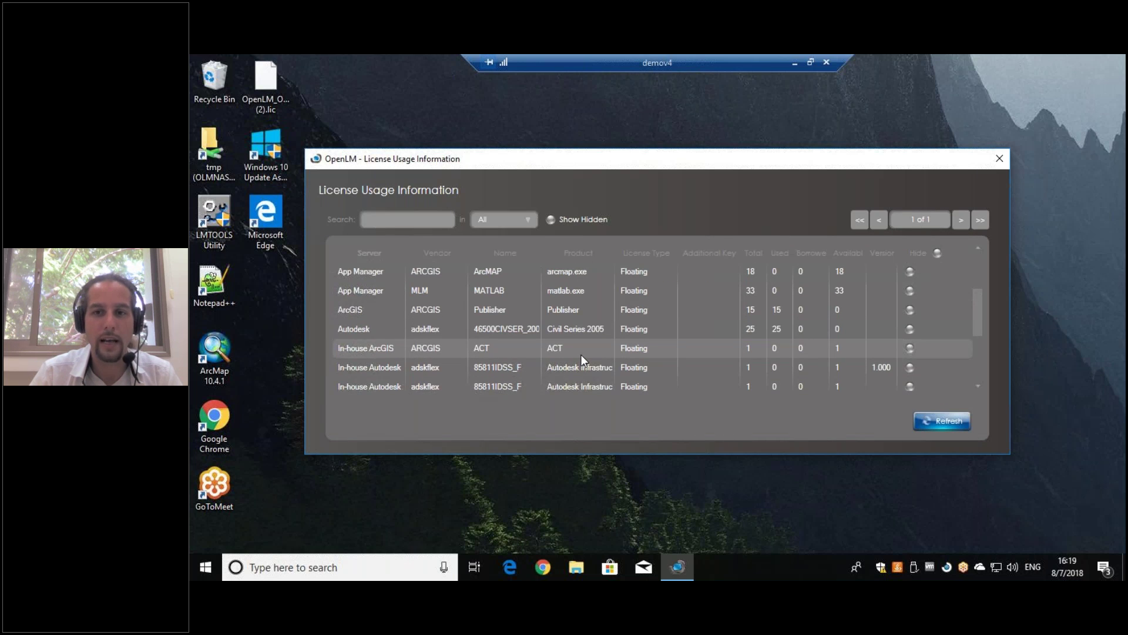
{"action": "scroll", "coordinate": [580, 353], "scroll_direction": "up", "scroll_amount": 2}
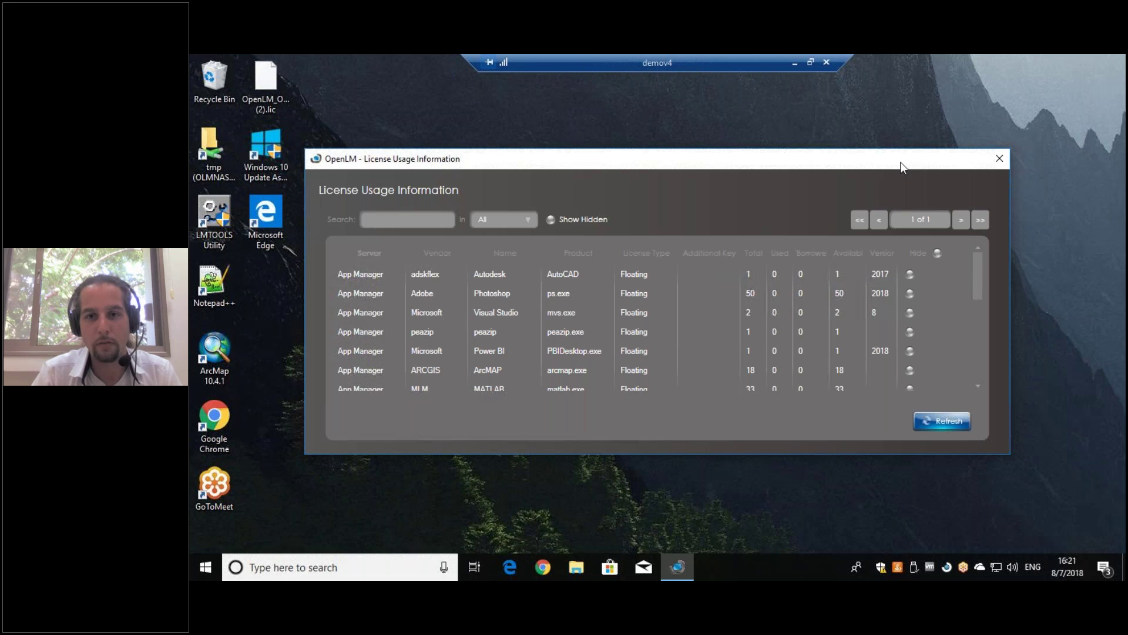
- Close License Usage Information and start AutoCAD 2017, dismissing the current-project prompt and leaving AutoCAD minimized
{"action": "left_click", "coordinate": [999, 164]}
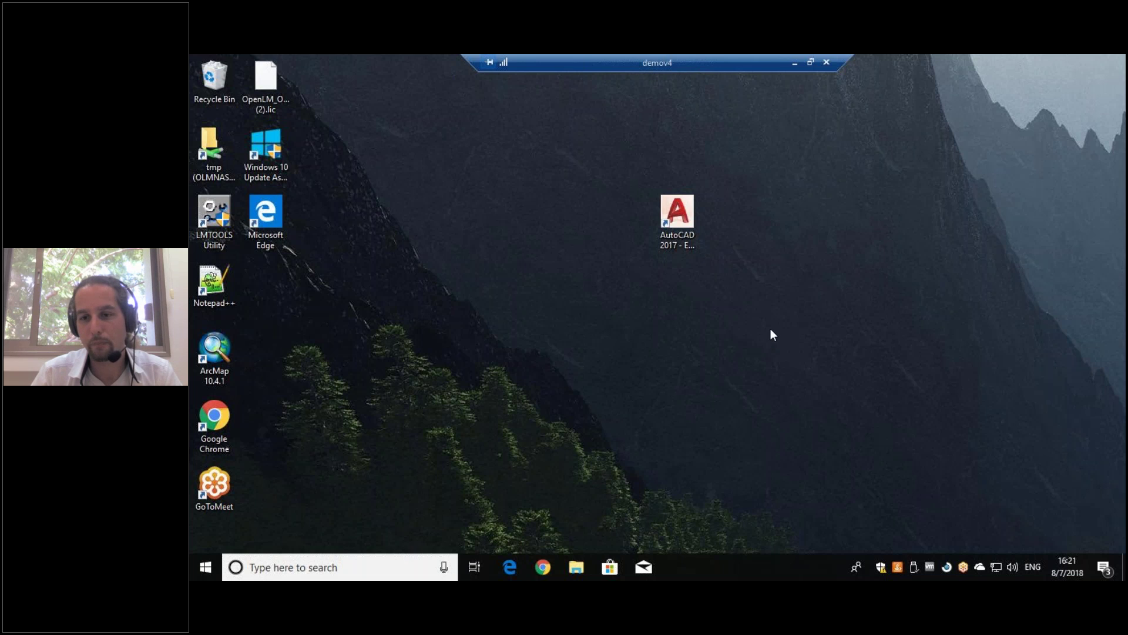
{"action": "double_click", "coordinate": [670, 238]}
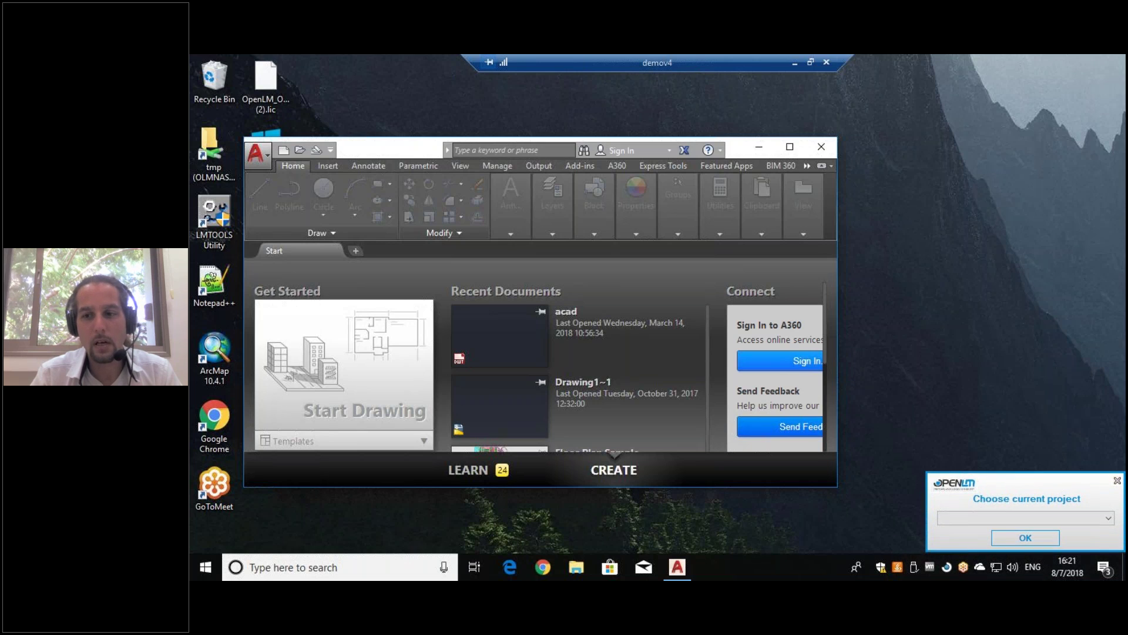
{"action": "left_click", "coordinate": [1117, 481]}
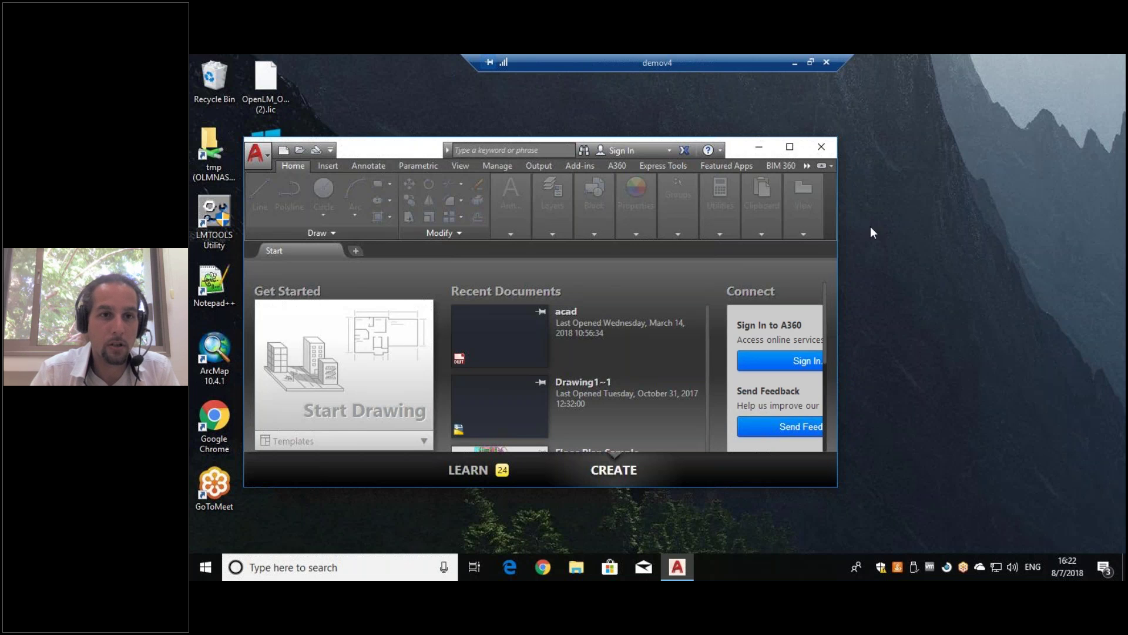
{"action": "left_click", "coordinate": [758, 146]}
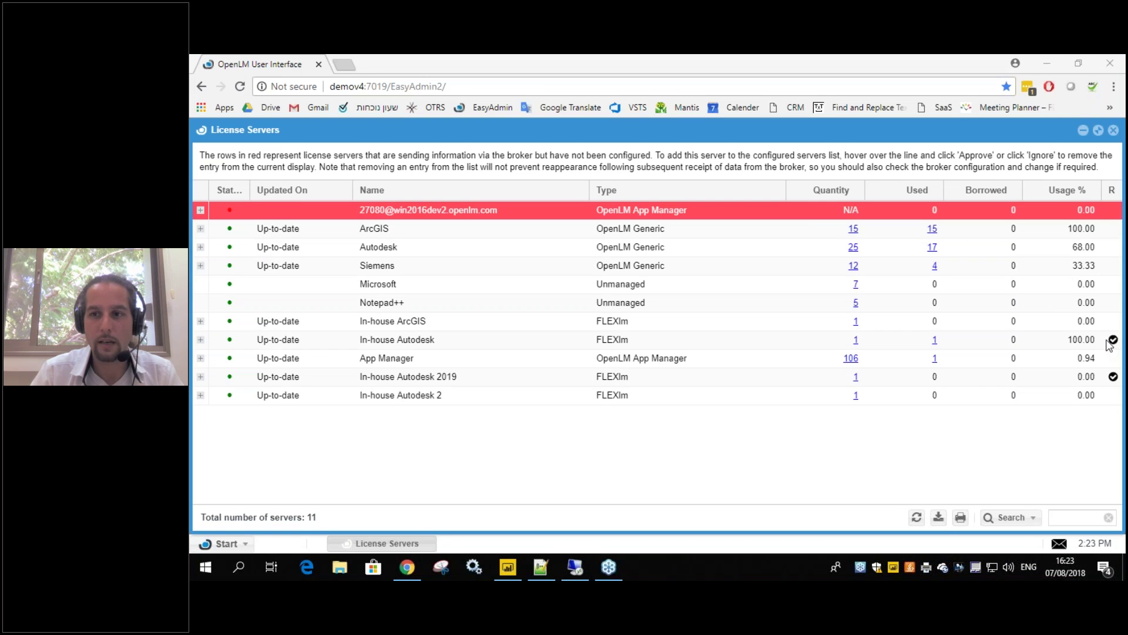
- Open the currently consumed licenses of the In-house Autodesk server and examine the duration, idle time and application-closing columns
{"action": "left_click", "coordinate": [934, 341]}
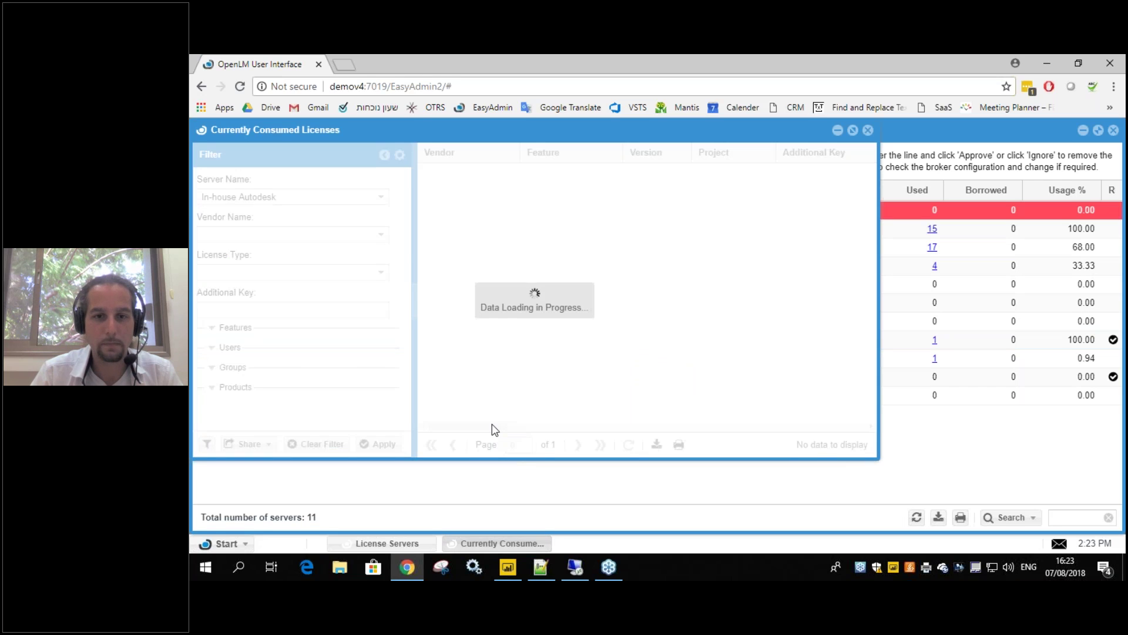
{"action": "left_click_drag", "start_coordinate": [477, 426], "coordinate": [762, 421]}
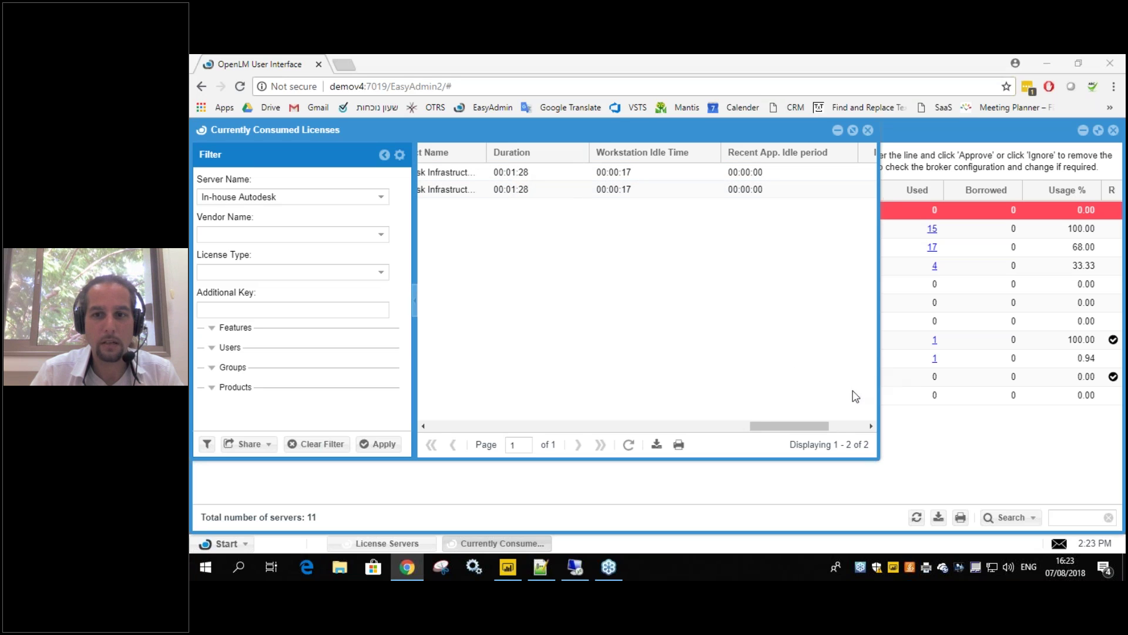
{"action": "left_click_drag", "start_coordinate": [773, 425], "coordinate": [746, 421]}
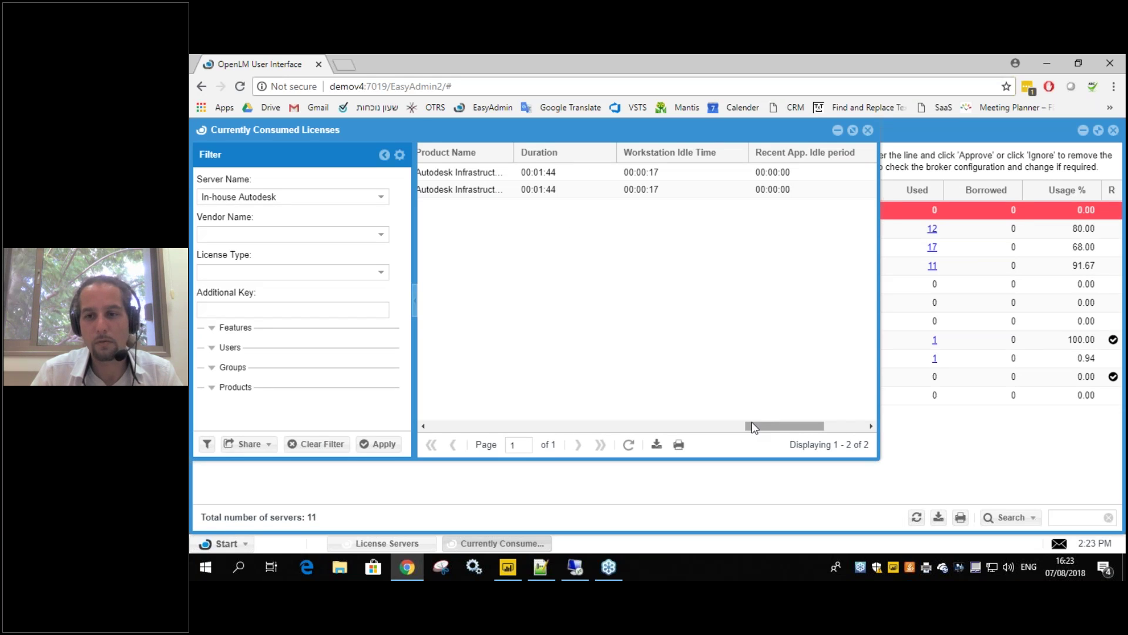
{"action": "left_click_drag", "start_coordinate": [752, 423], "coordinate": [799, 429]}
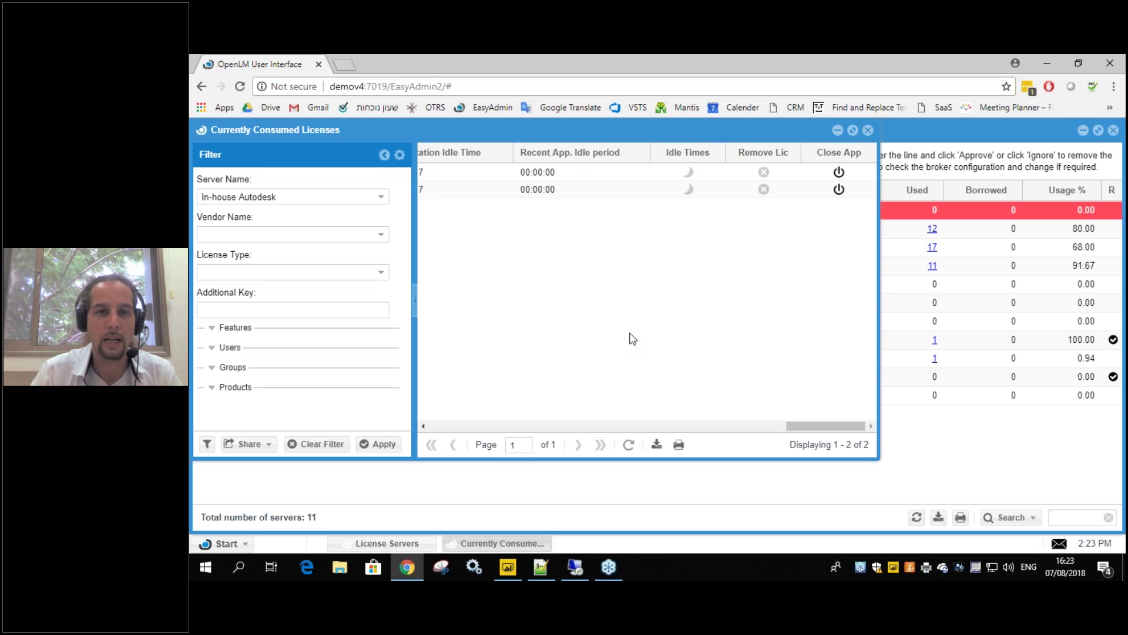
{"action": "mouse_move", "coordinate": [581, 560]}
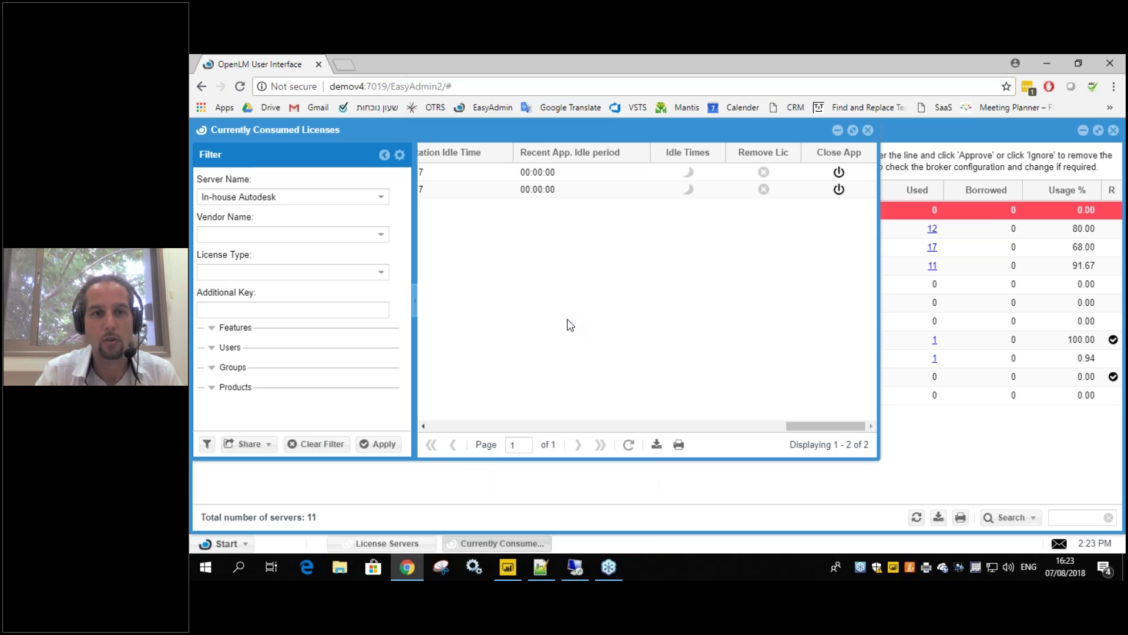
{"action": "left_click_drag", "start_coordinate": [802, 426], "coordinate": [776, 429]}
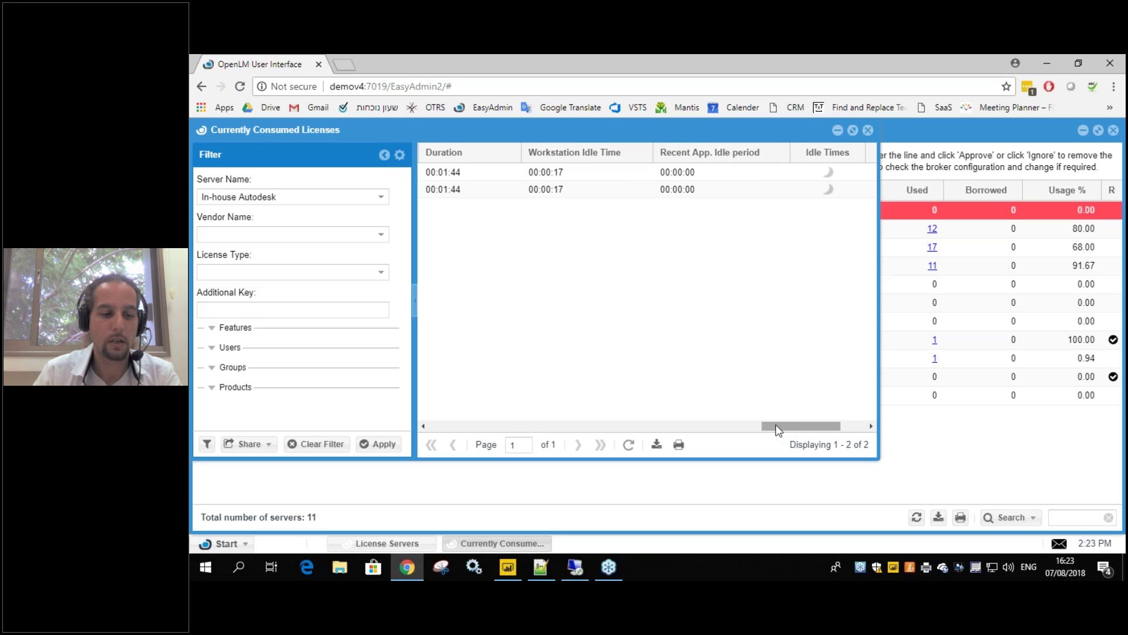
- Refresh the consumed licenses, view the first session's active/idle ratio chart, and return to the Currently Consumed Licenses window
{"action": "left_click", "coordinate": [629, 445]}
{"action": "left_click", "coordinate": [673, 173]}
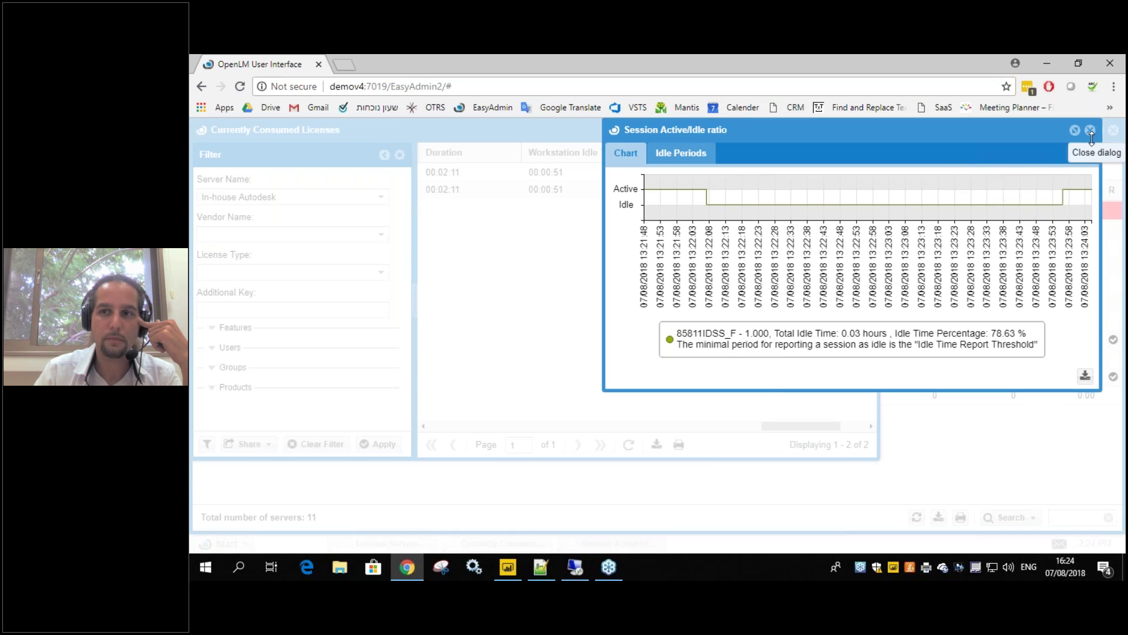
{"action": "left_click", "coordinate": [1092, 131]}
{"action": "left_click", "coordinate": [905, 312]}
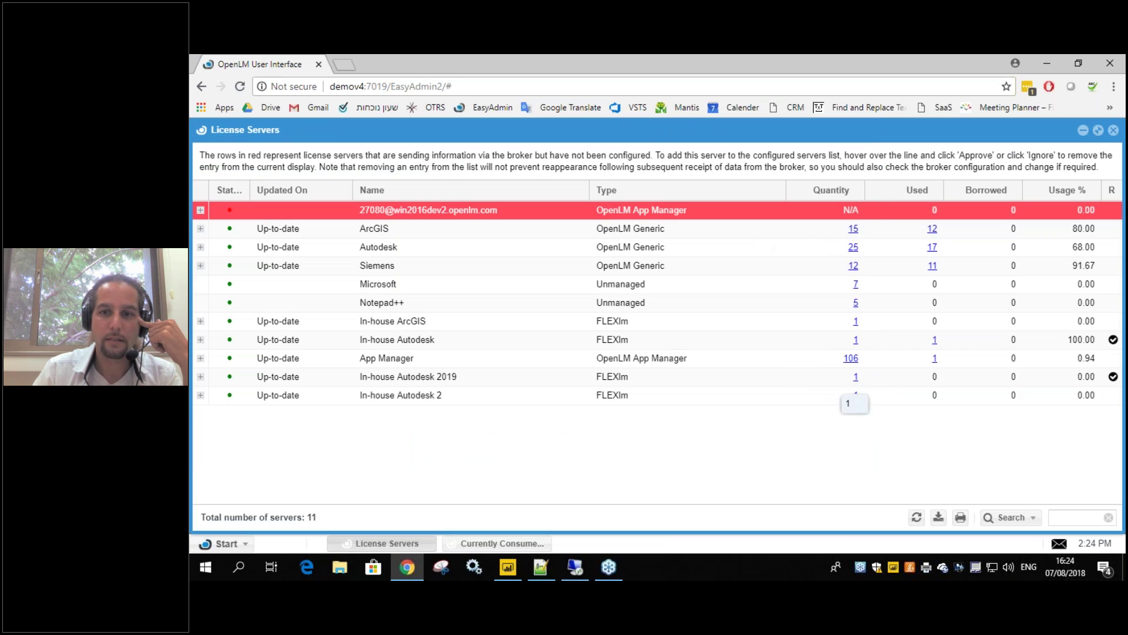
{"action": "left_click", "coordinate": [502, 544]}
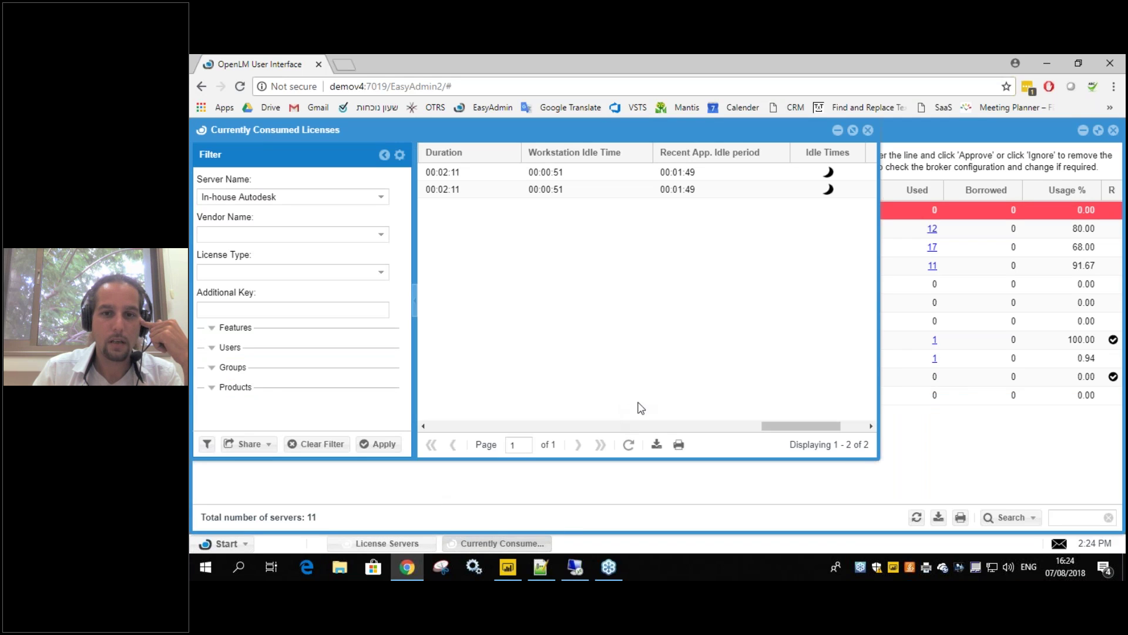
- Remotely close the application of the first idle In-house Autodesk session using Close App
{"action": "left_click_drag", "start_coordinate": [771, 432], "coordinate": [796, 432]}
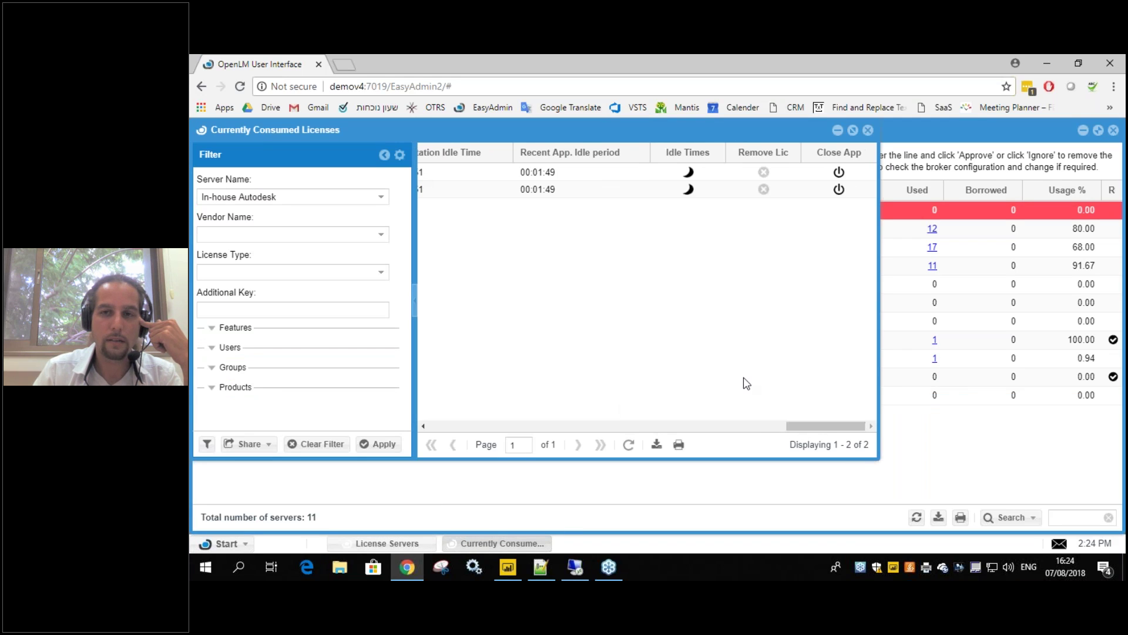
{"action": "left_click", "coordinate": [841, 172]}
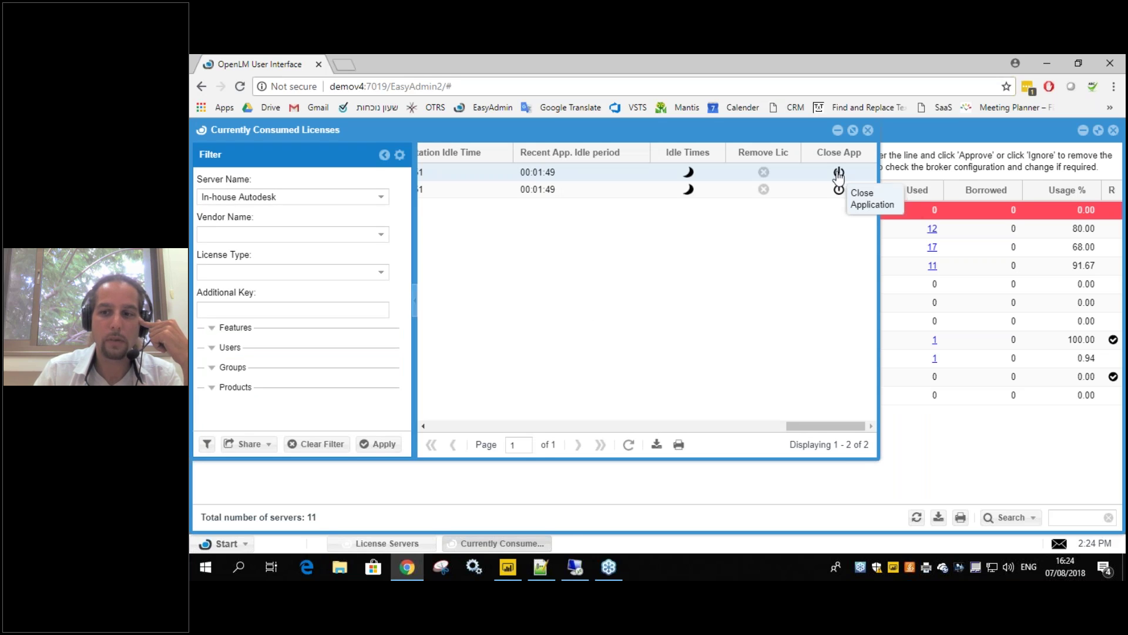
{"action": "left_click", "coordinate": [839, 189]}
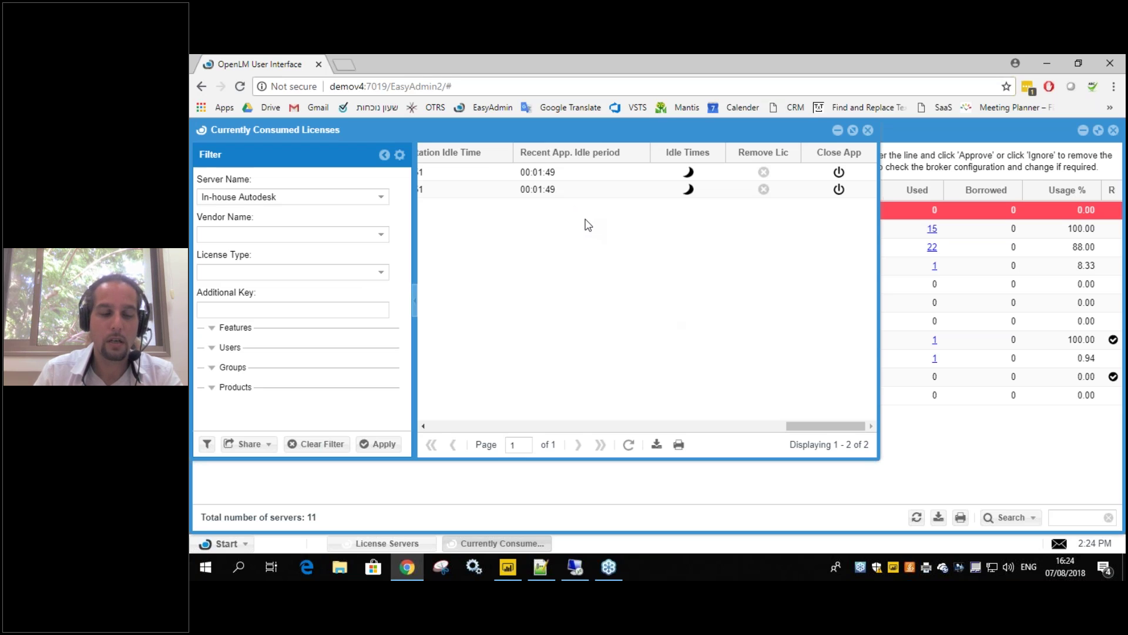
{"action": "left_click", "coordinate": [839, 174]}
{"action": "left_click", "coordinate": [626, 364]}
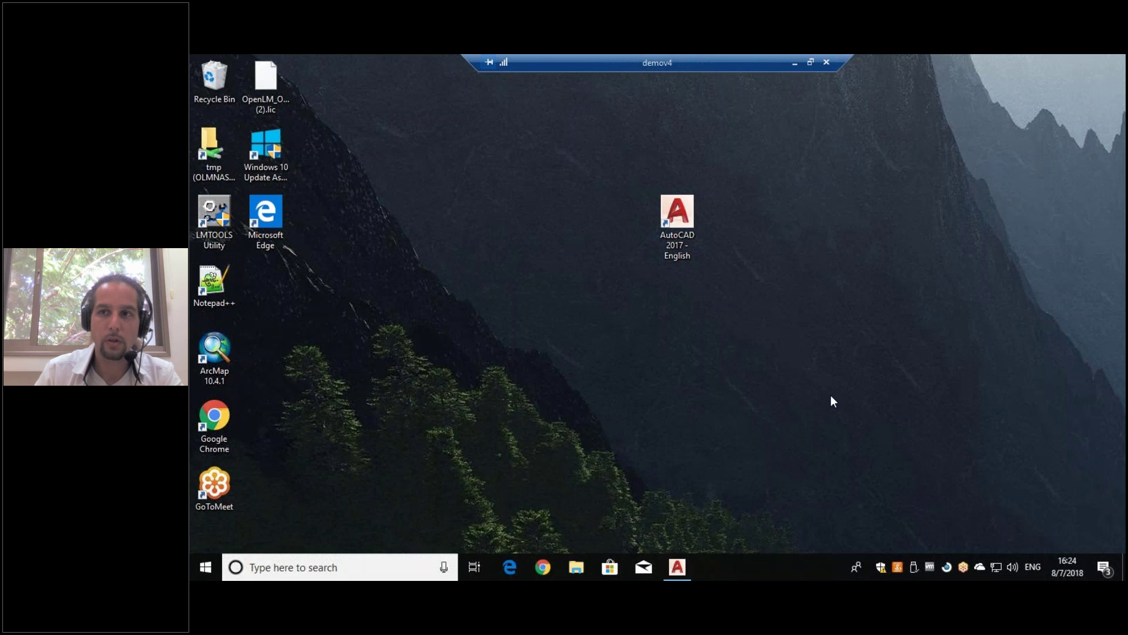
- Check AutoCAD in the demov4 remote session and dismiss the OpenLM Agent's notice about the closed application
{"action": "left_click", "coordinate": [678, 568]}
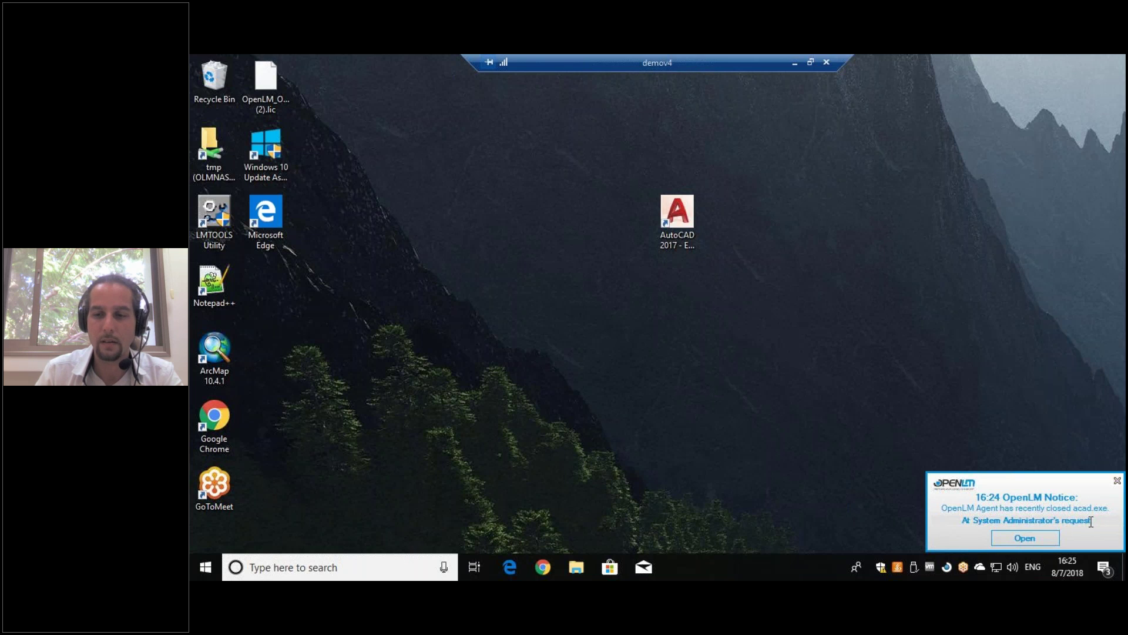
{"action": "left_click", "coordinate": [1118, 482]}
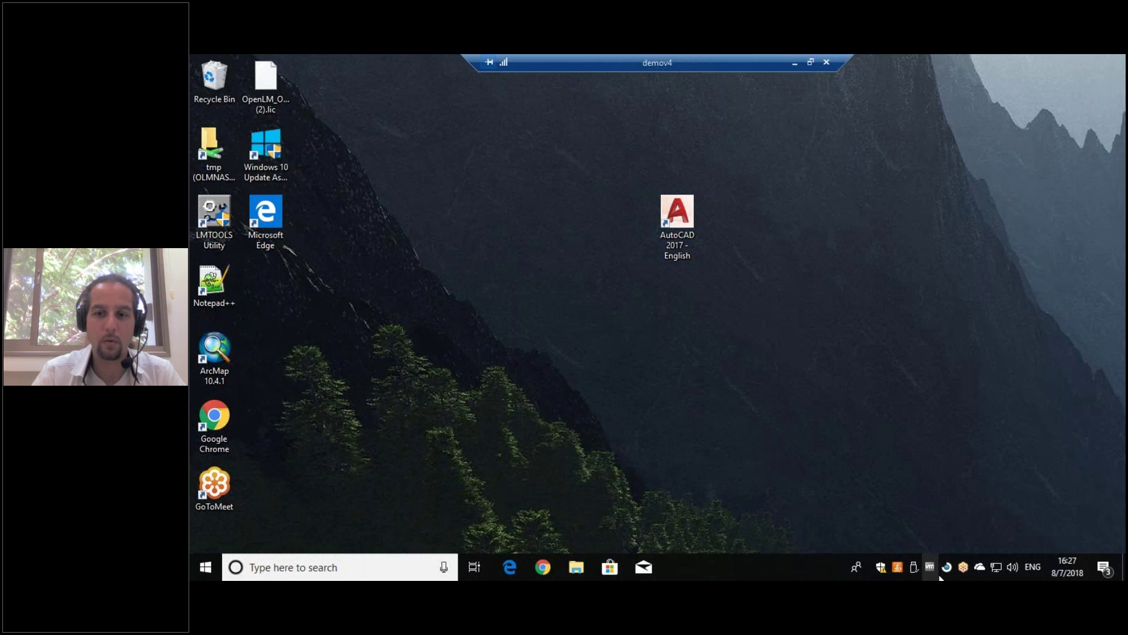
{"action": "mouse_move", "coordinate": [947, 566]}
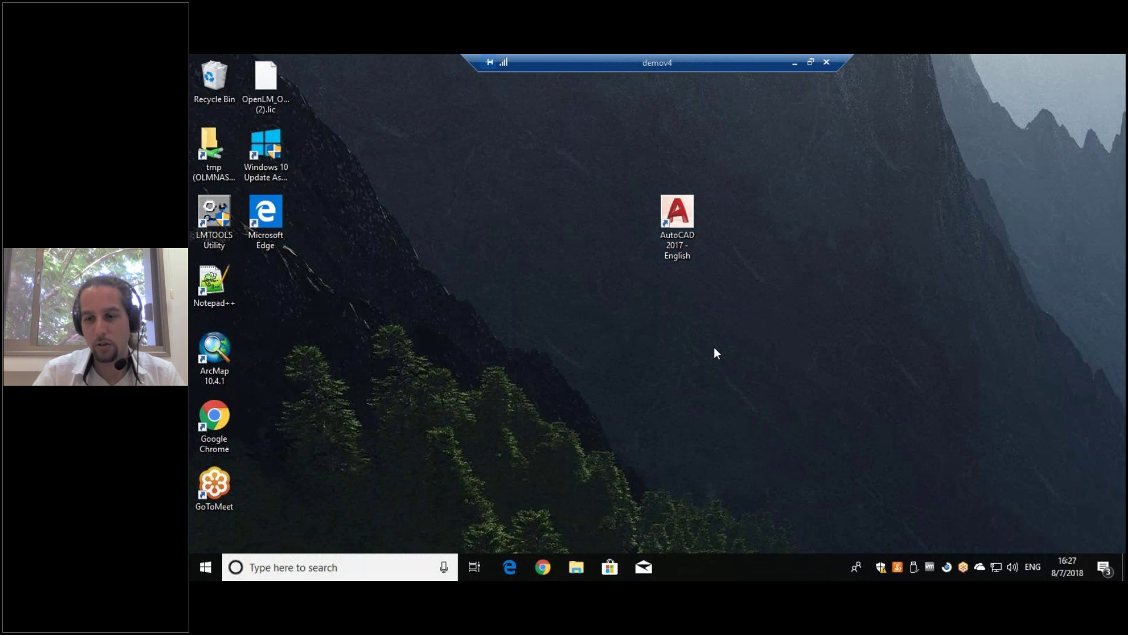
- Minimize the remote session and close Currently Consumed Licenses to return to the License Servers list
{"action": "left_click", "coordinate": [795, 62]}
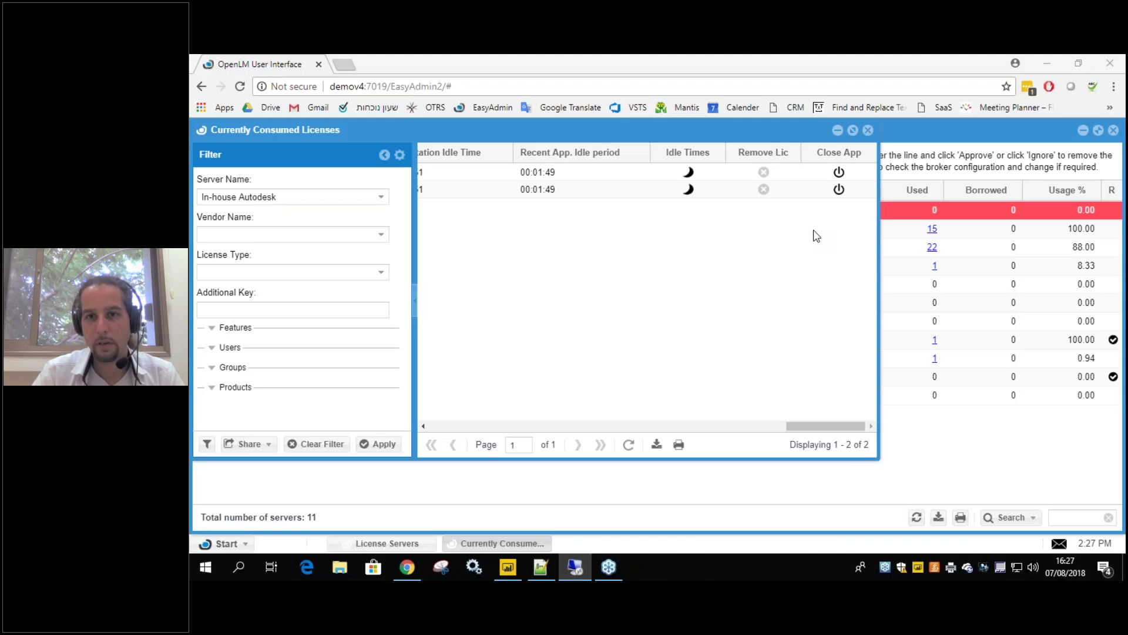
{"action": "left_click", "coordinate": [839, 171]}
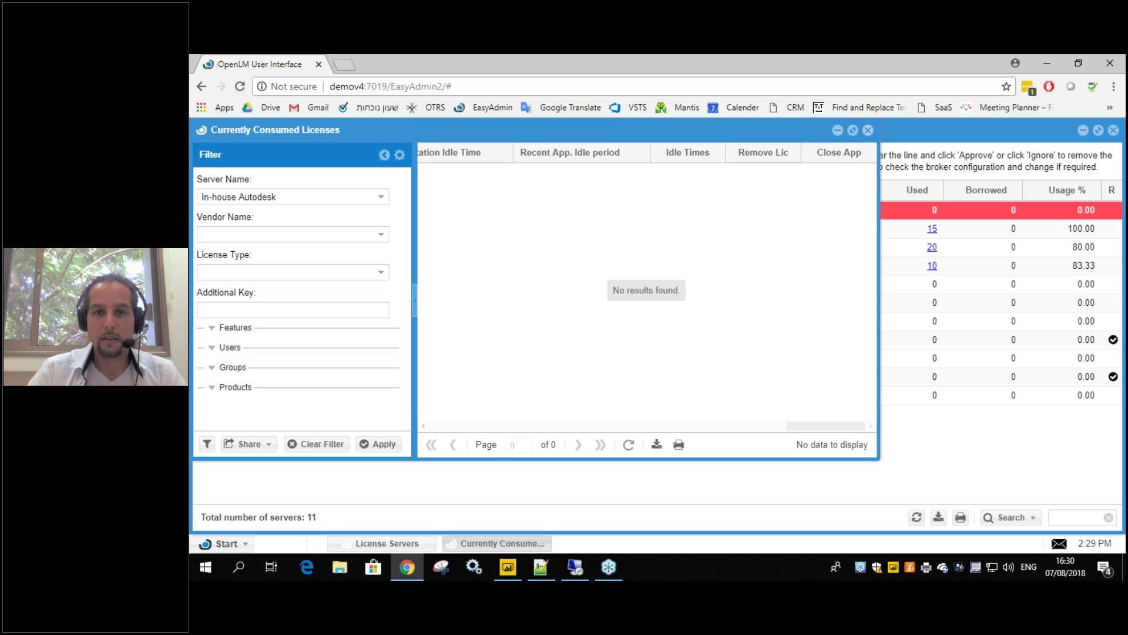
{"action": "left_click", "coordinate": [868, 130]}
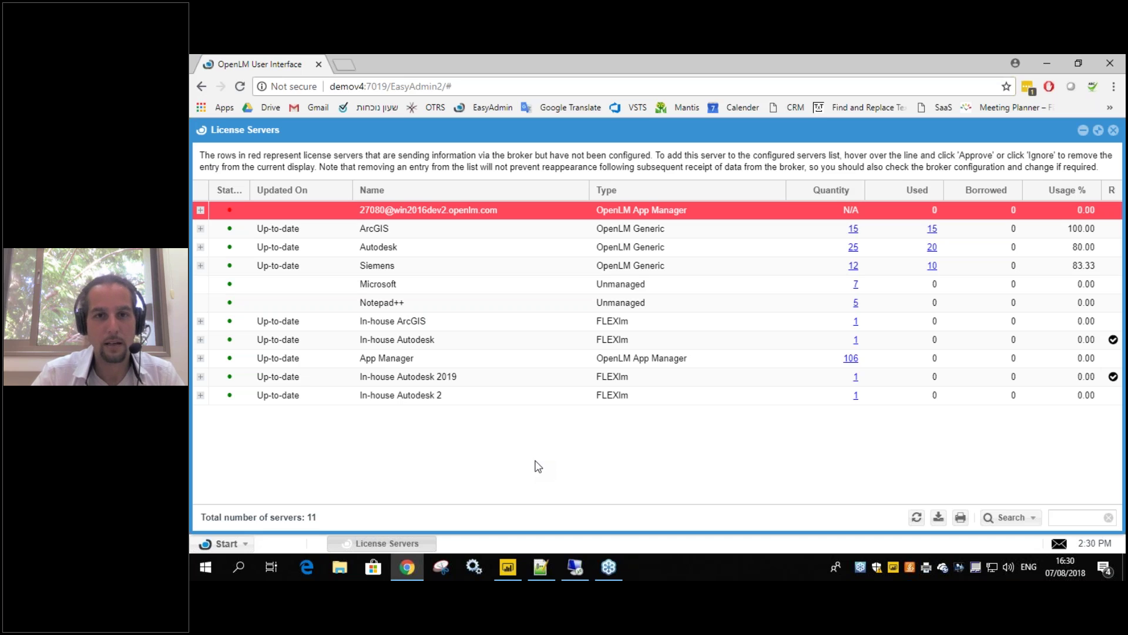
- Open the OpenLM App Manager settings from Administration and maximize their window
{"action": "left_click", "coordinate": [225, 544]}
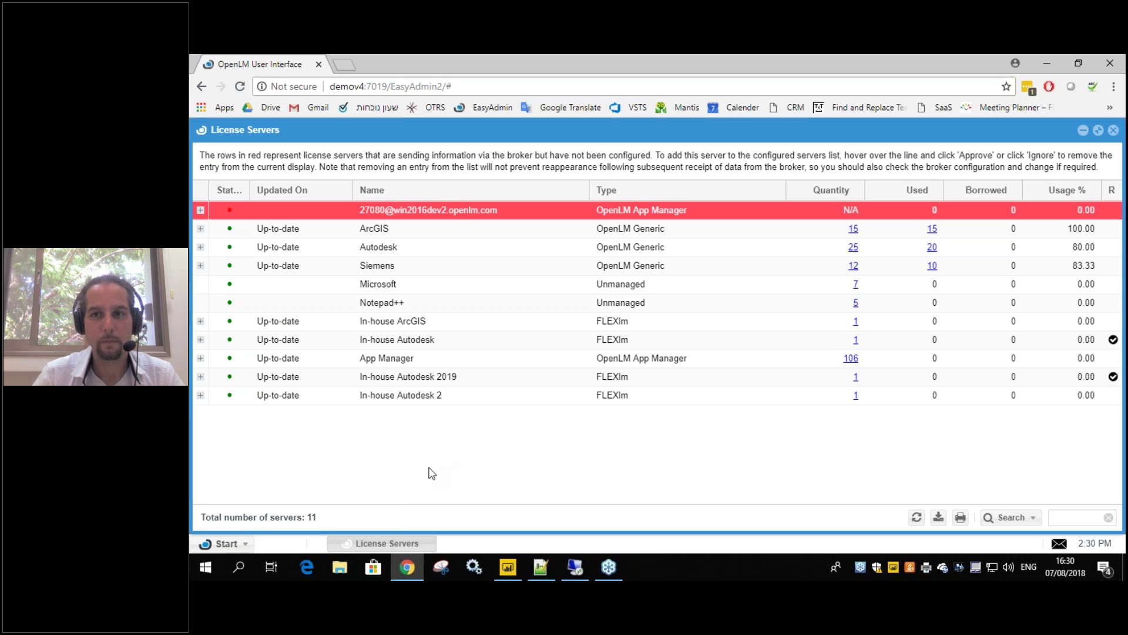
{"action": "left_click", "coordinate": [218, 545]}
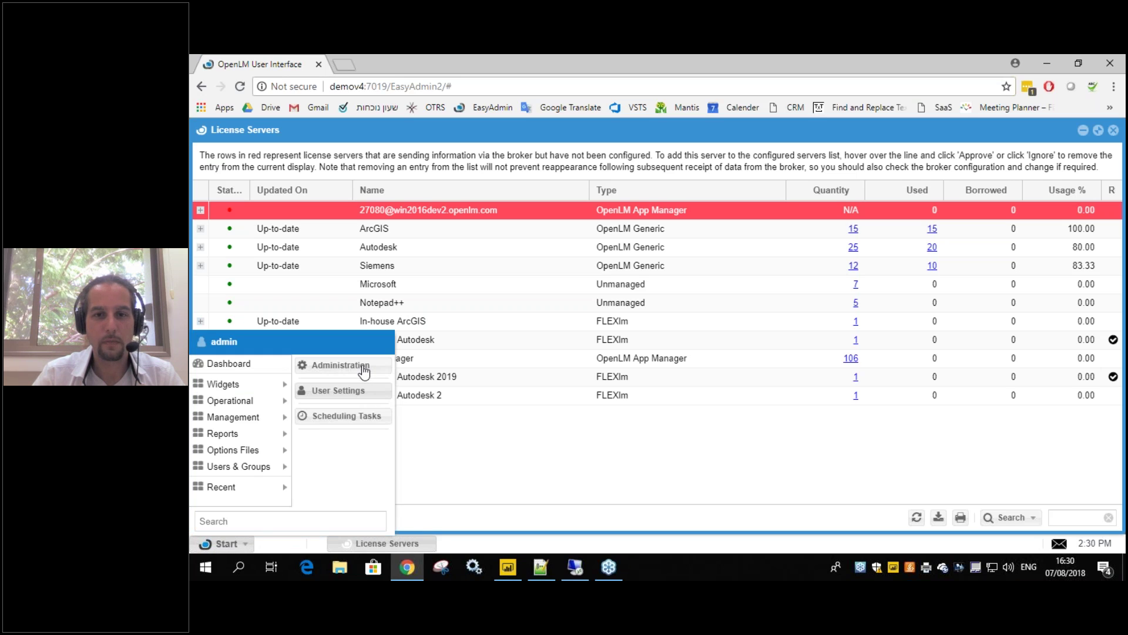
{"action": "left_click", "coordinate": [364, 367]}
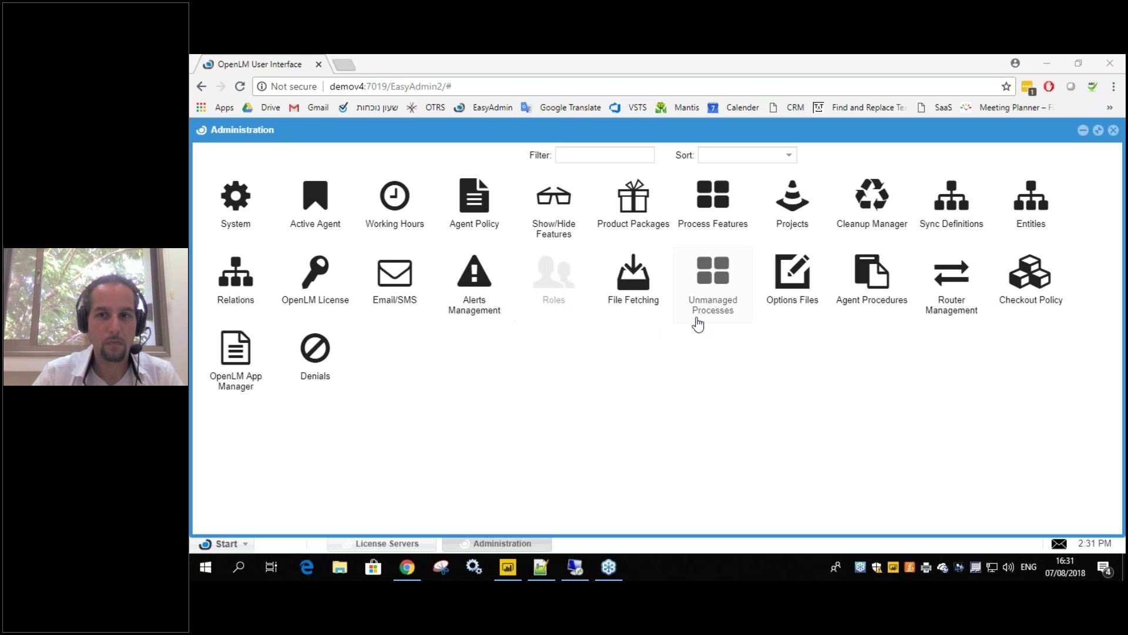
{"action": "left_click", "coordinate": [242, 371]}
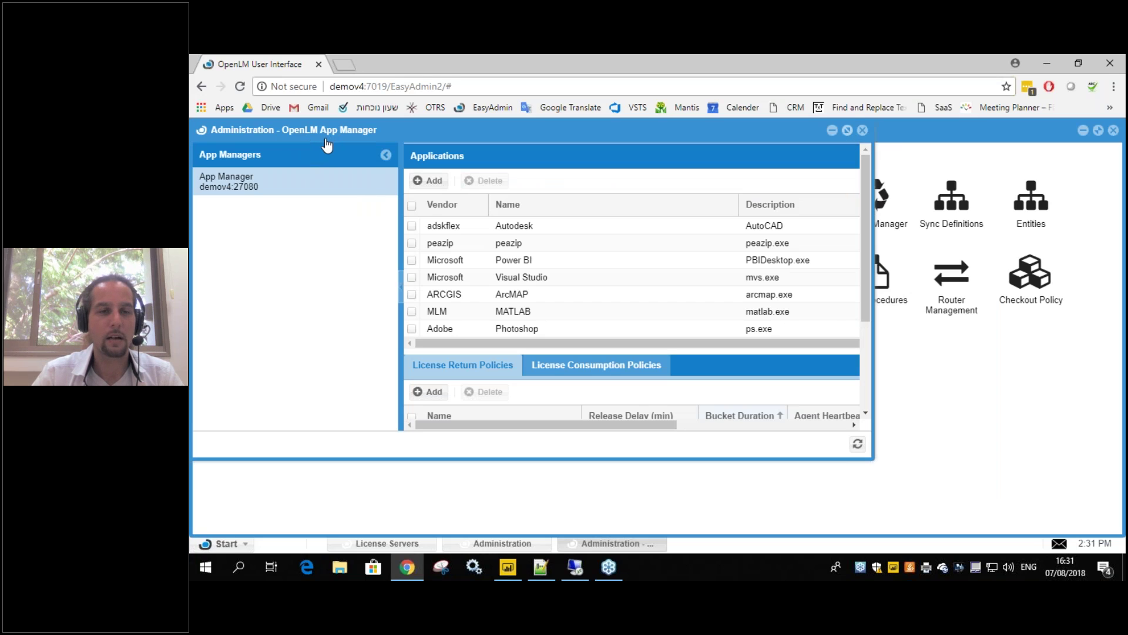
{"action": "double_click", "coordinate": [328, 132]}
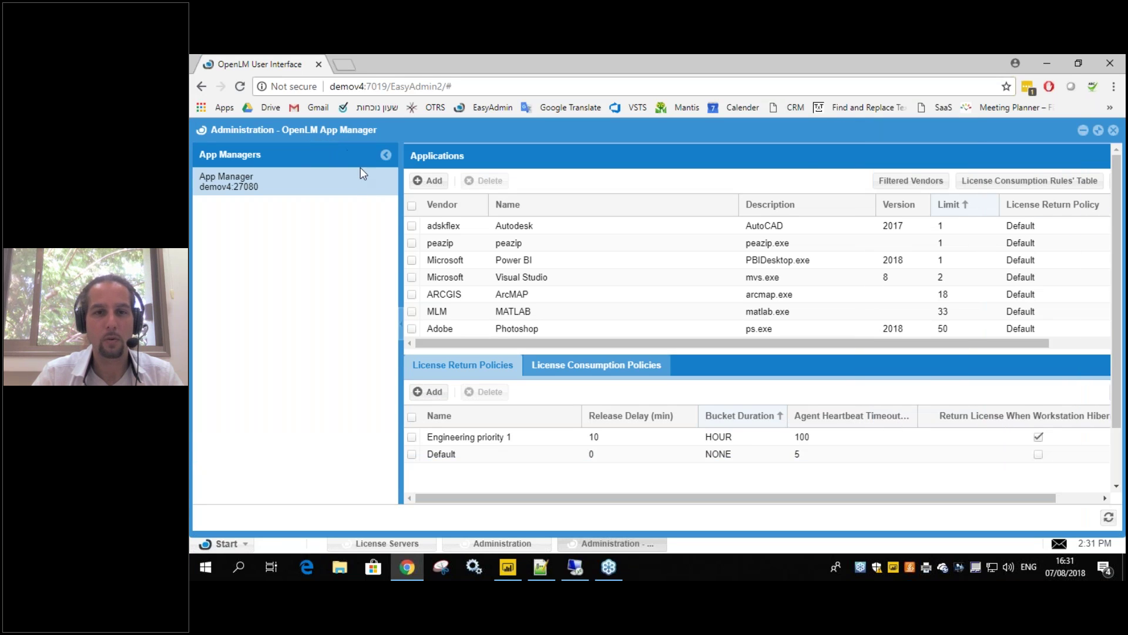
{"action": "scroll", "coordinate": [522, 318], "scroll_direction": "down", "scroll_amount": 1}
{"action": "scroll", "coordinate": [522, 324], "scroll_direction": "up", "scroll_amount": 1}
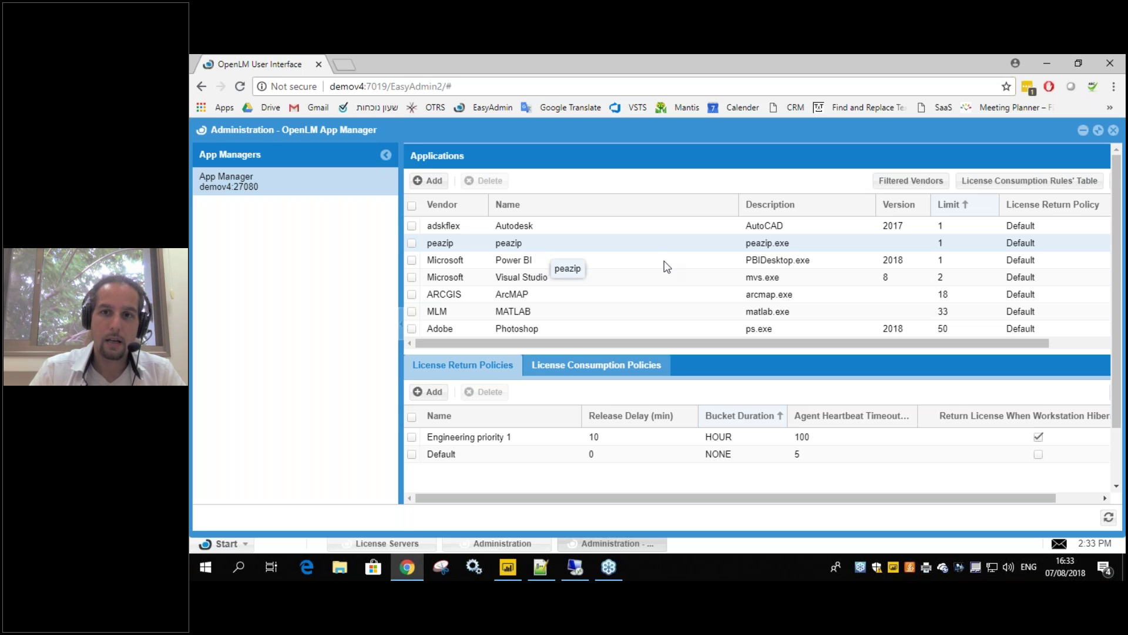
{"action": "left_click", "coordinate": [949, 242]}
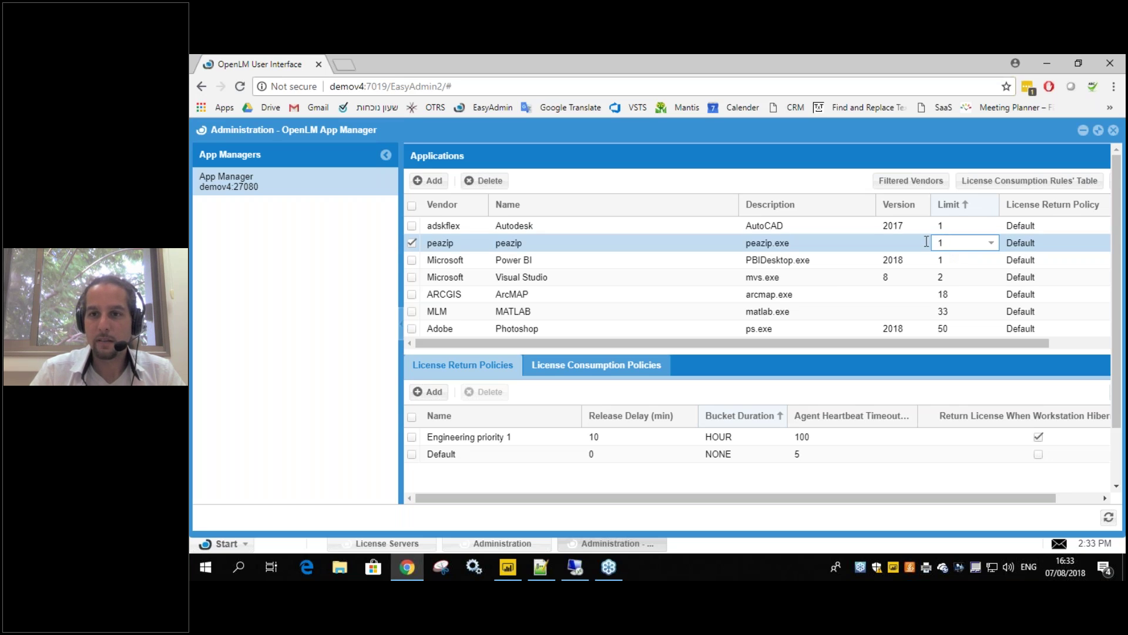
{"action": "left_click", "coordinate": [968, 238]}
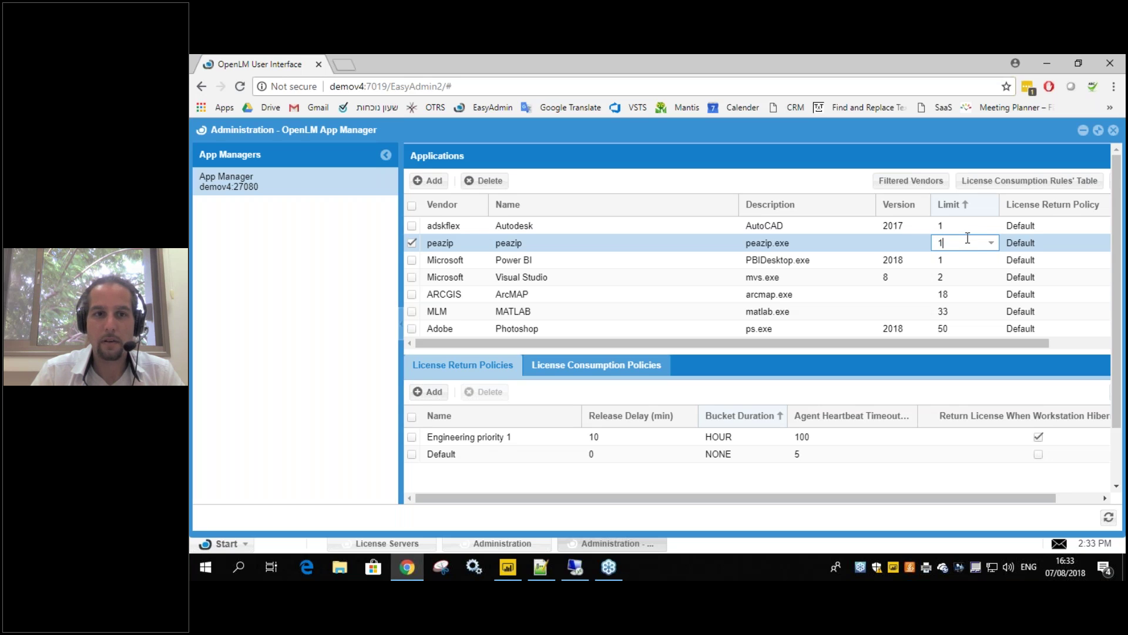
{"action": "left_click", "coordinate": [412, 243]}
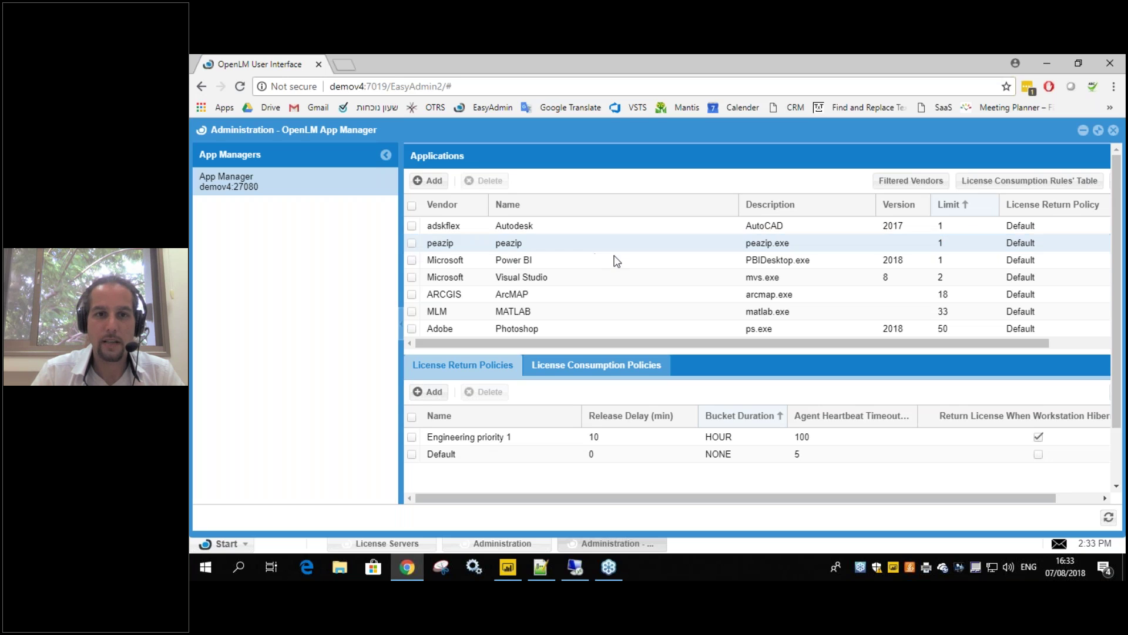
- Set the license limit of the Autodesk AutoCAD 2017 application to 0 and save the applications
{"action": "left_click", "coordinate": [953, 225]}
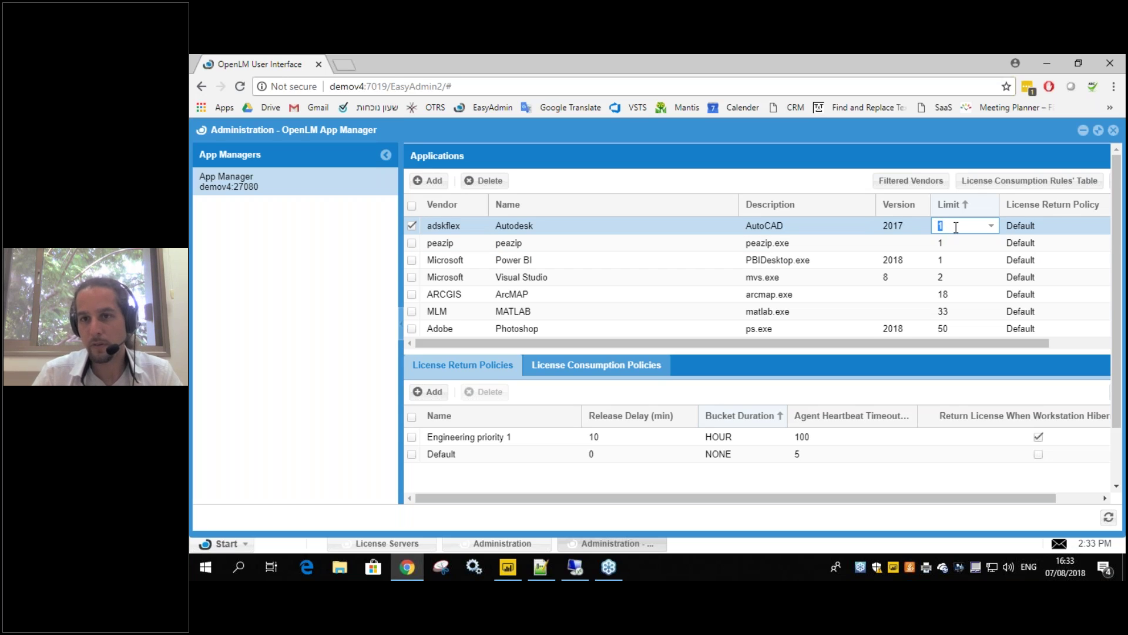
{"action": "type", "text": "0"}
{"action": "key", "text": "Return"}
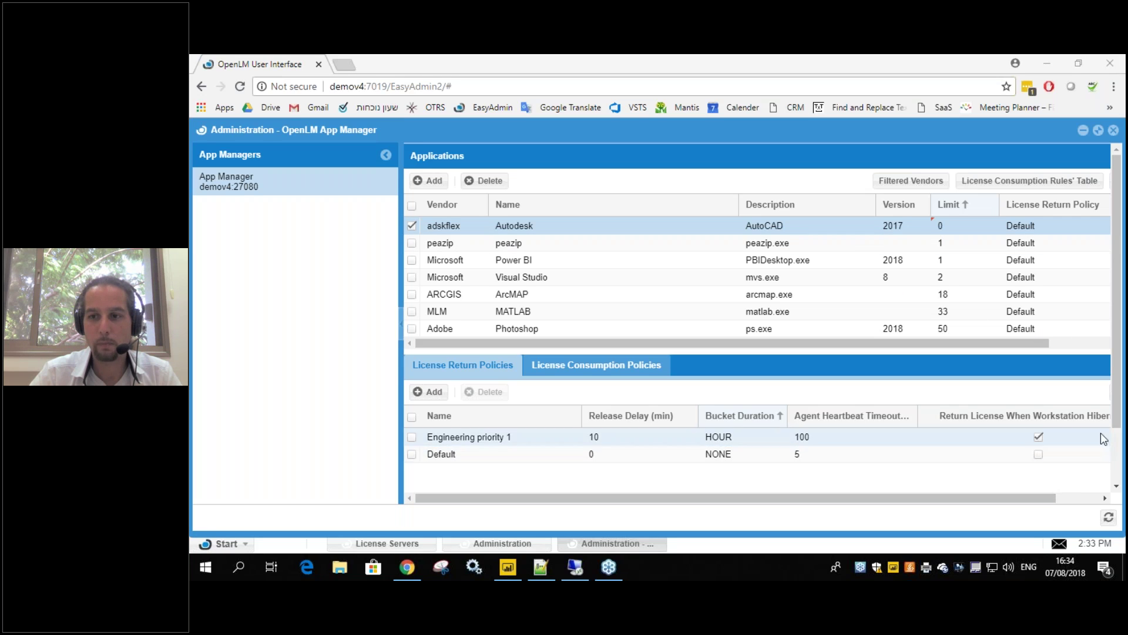
{"action": "left_click", "coordinate": [1104, 497]}
{"action": "left_click", "coordinate": [1082, 180]}
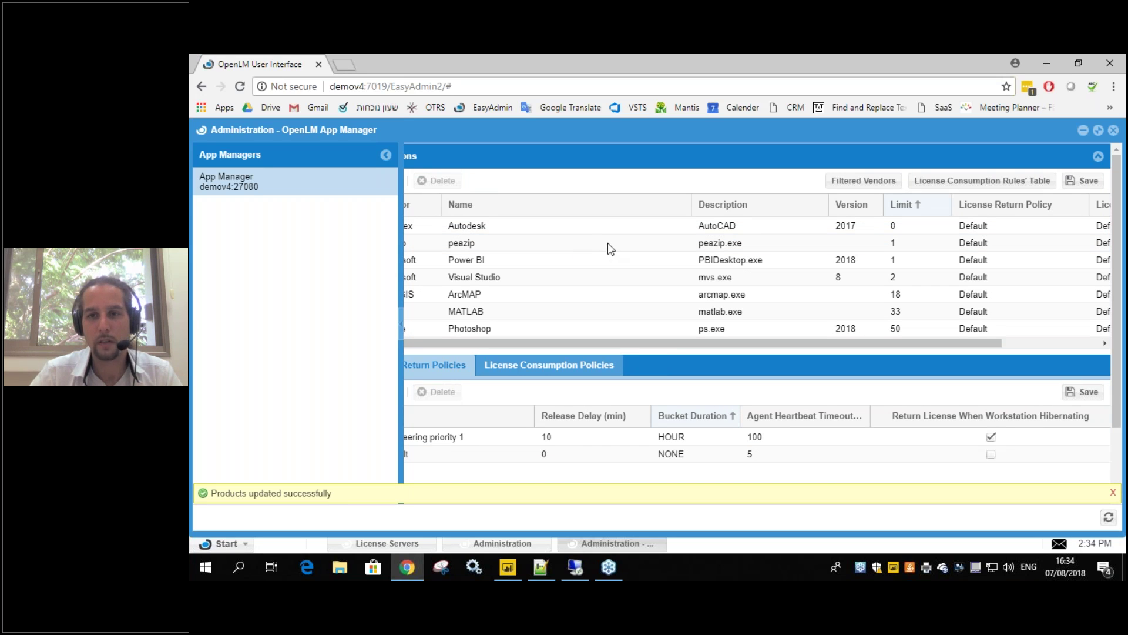
- Try to launch AutoCAD 2017 in the demov4 remote session, dismiss the message, and return to the App Manager settings
{"action": "left_click", "coordinate": [584, 570]}
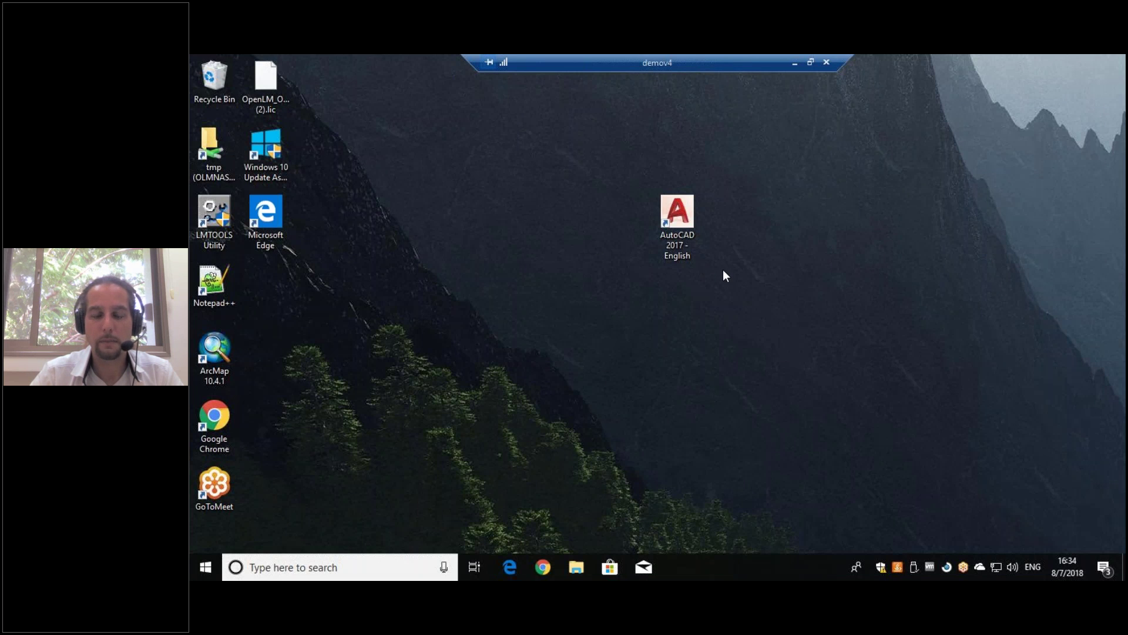
{"action": "double_click", "coordinate": [674, 217]}
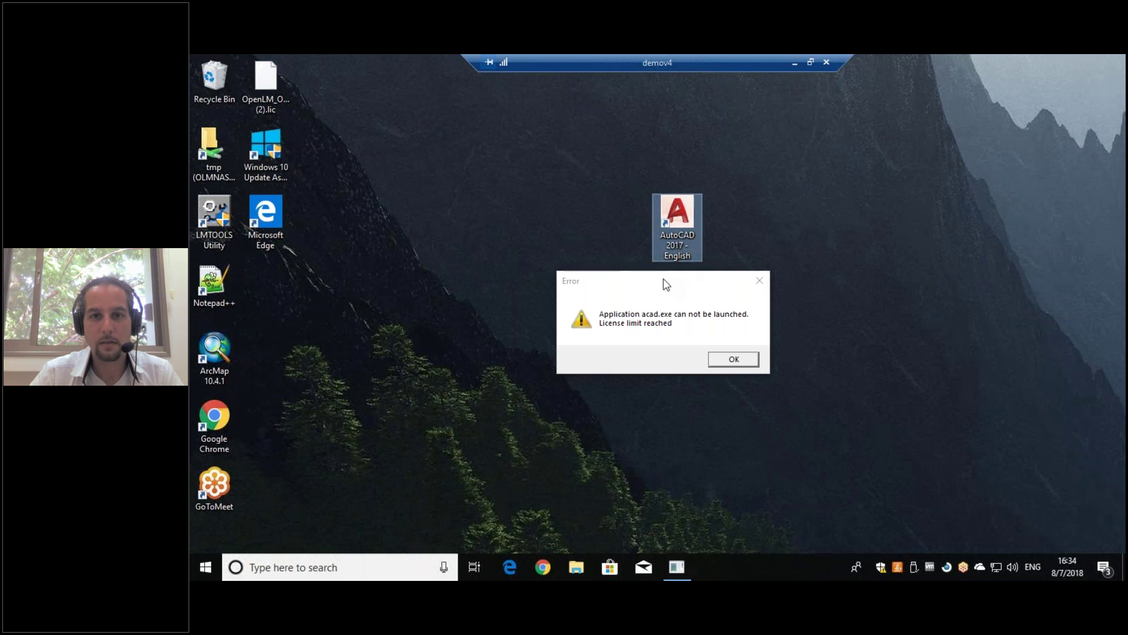
{"action": "left_click_drag", "start_coordinate": [671, 279], "coordinate": [650, 294]}
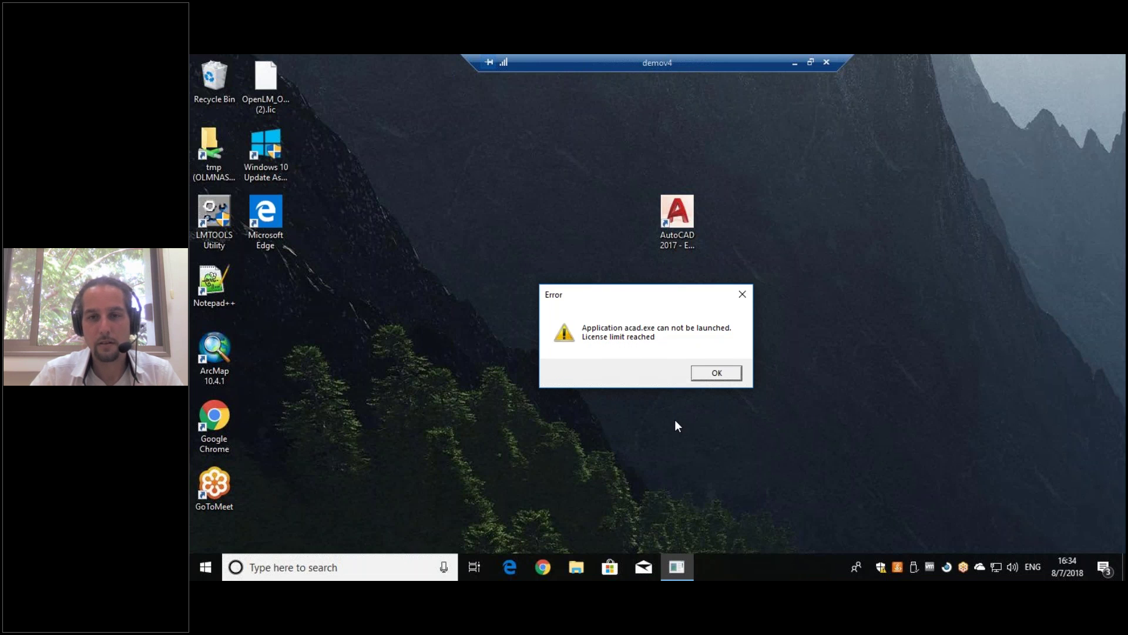
{"action": "left_click", "coordinate": [718, 375]}
{"action": "left_click", "coordinate": [795, 62]}
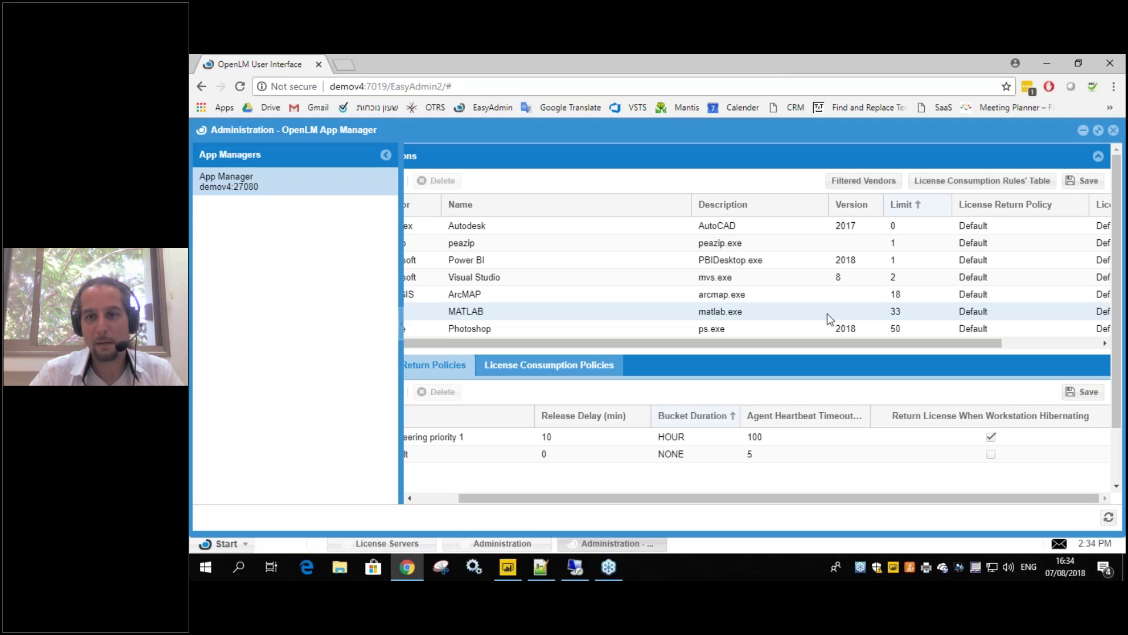
- Set the Autodesk AutoCAD 2017 application's license limit back to 1 and save the applications
{"action": "left_click", "coordinate": [903, 226]}
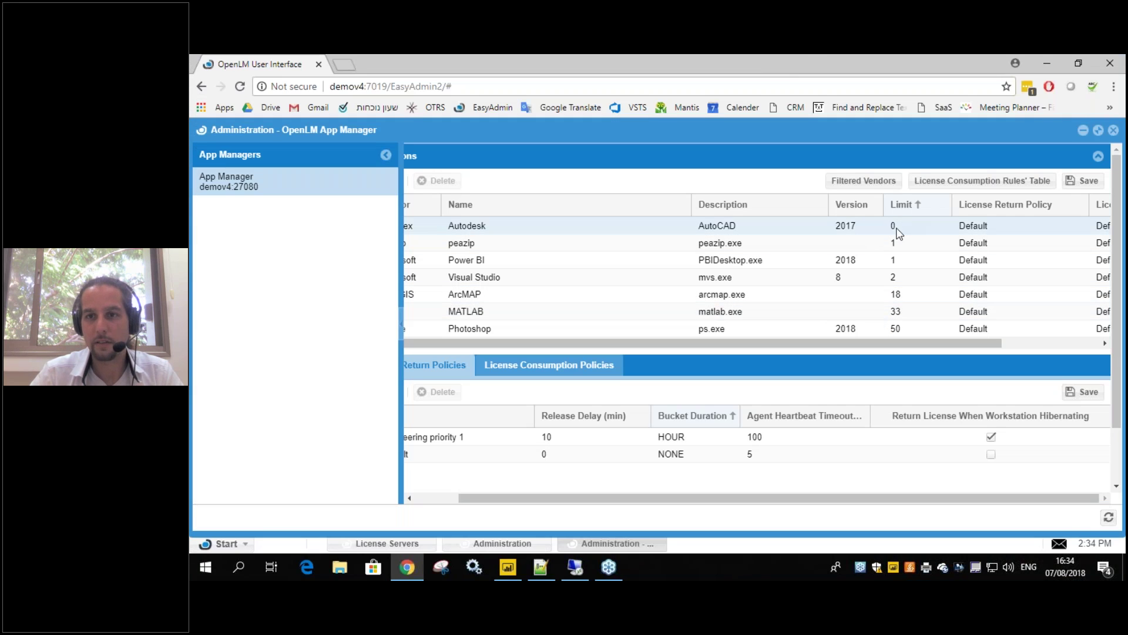
{"action": "left_click", "coordinate": [899, 227]}
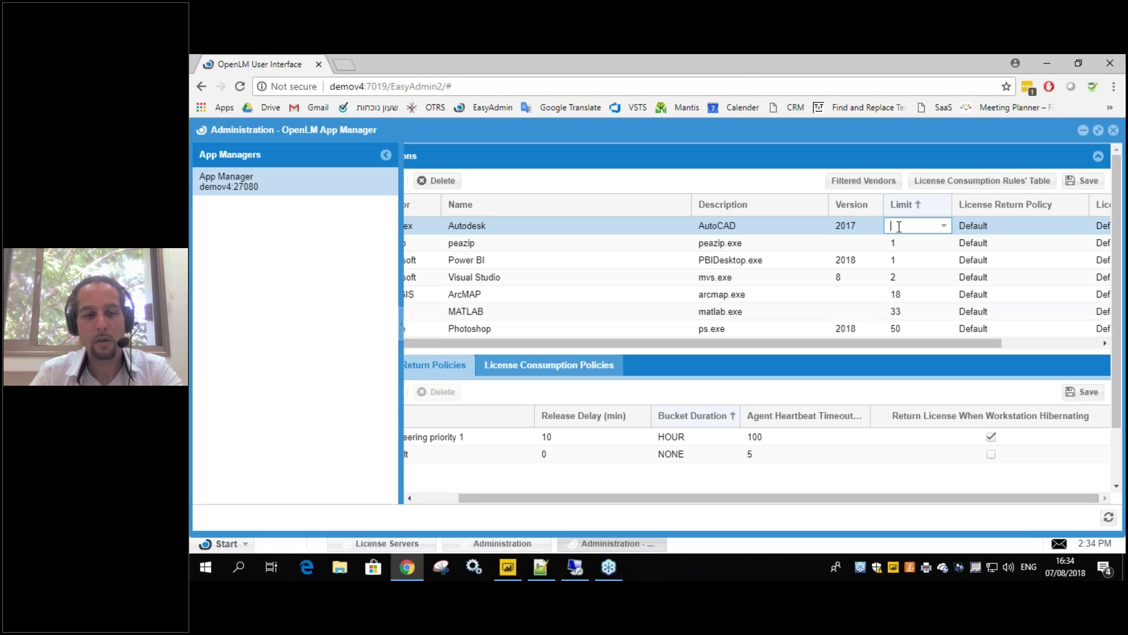
{"action": "type", "text": "1"}
{"action": "left_click", "coordinate": [1083, 181]}
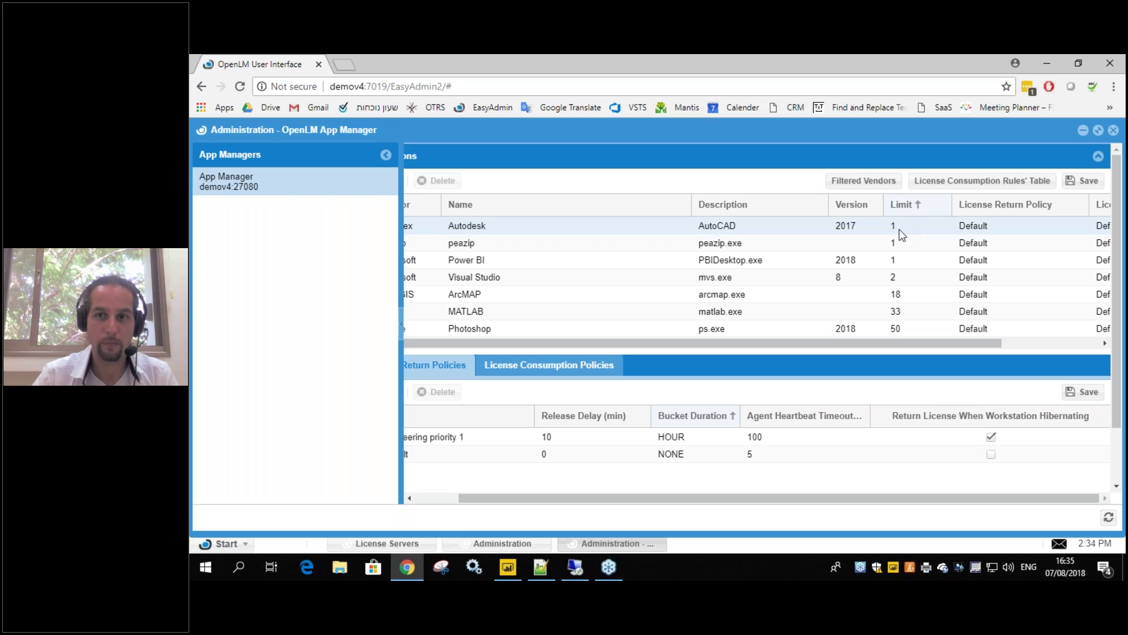
- In the License Consumption Rules' Table, change the action of the Normal USA working-time rule to Deny and save the rules
{"action": "left_click", "coordinate": [933, 182]}
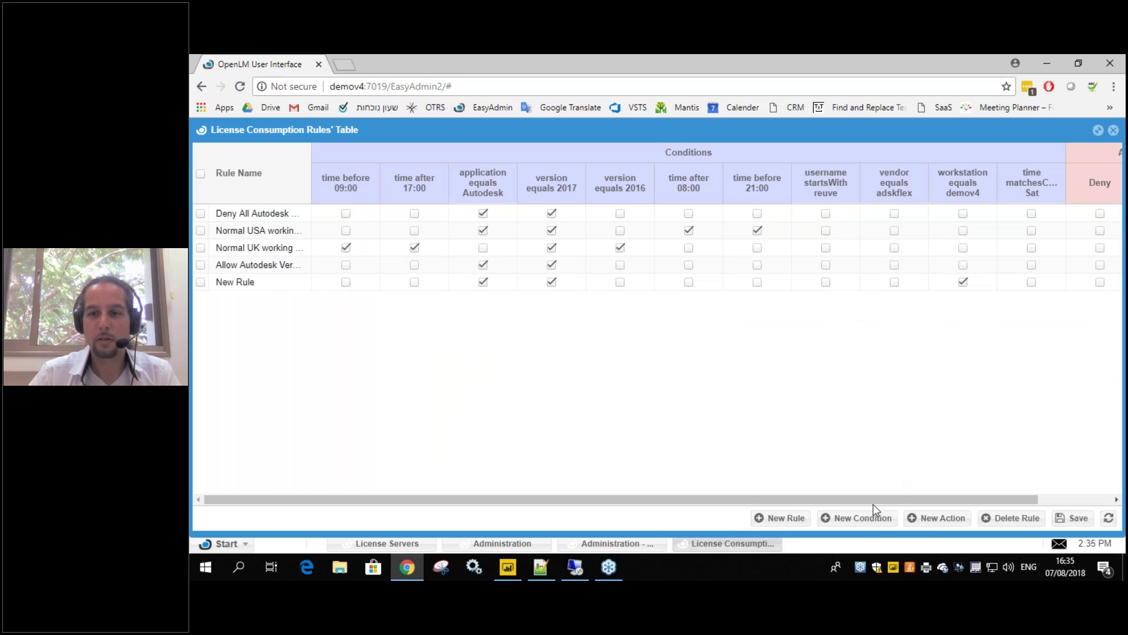
{"action": "left_click_drag", "start_coordinate": [888, 498], "coordinate": [973, 501]}
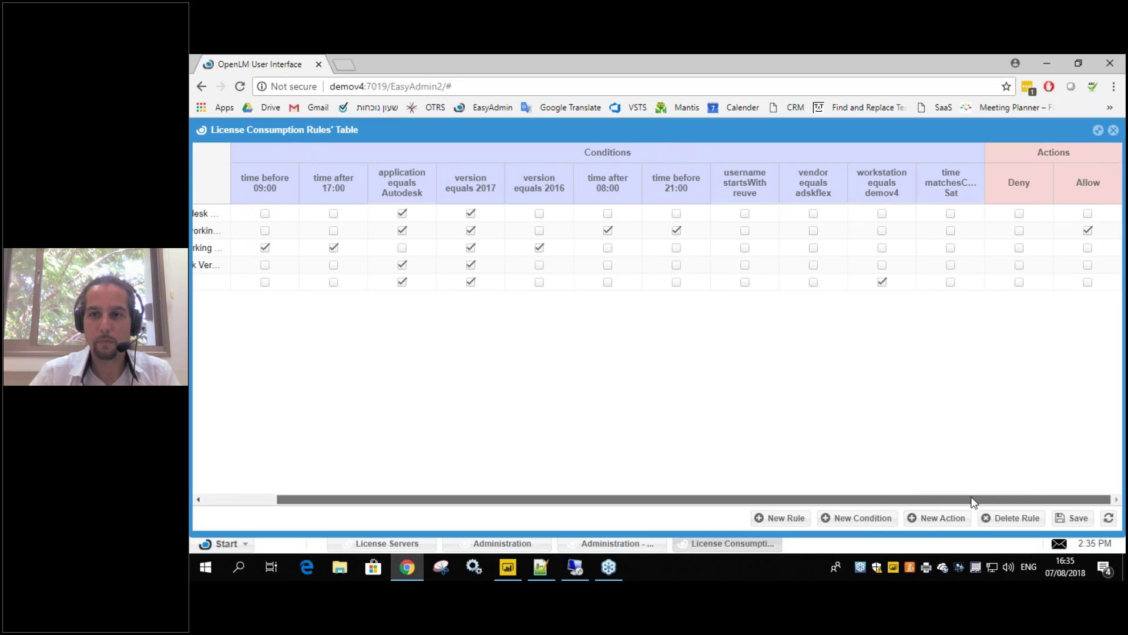
{"action": "scroll", "coordinate": [999, 352], "scroll_direction": "left", "scroll_amount": 1}
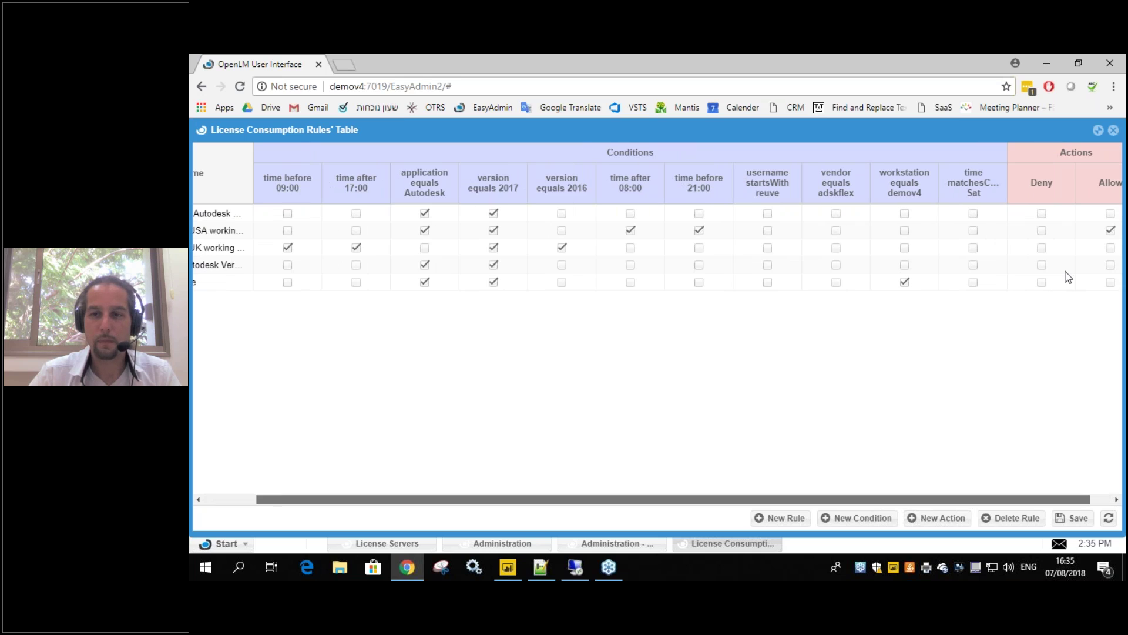
{"action": "scroll", "coordinate": [999, 288], "scroll_direction": "left", "scroll_amount": 1}
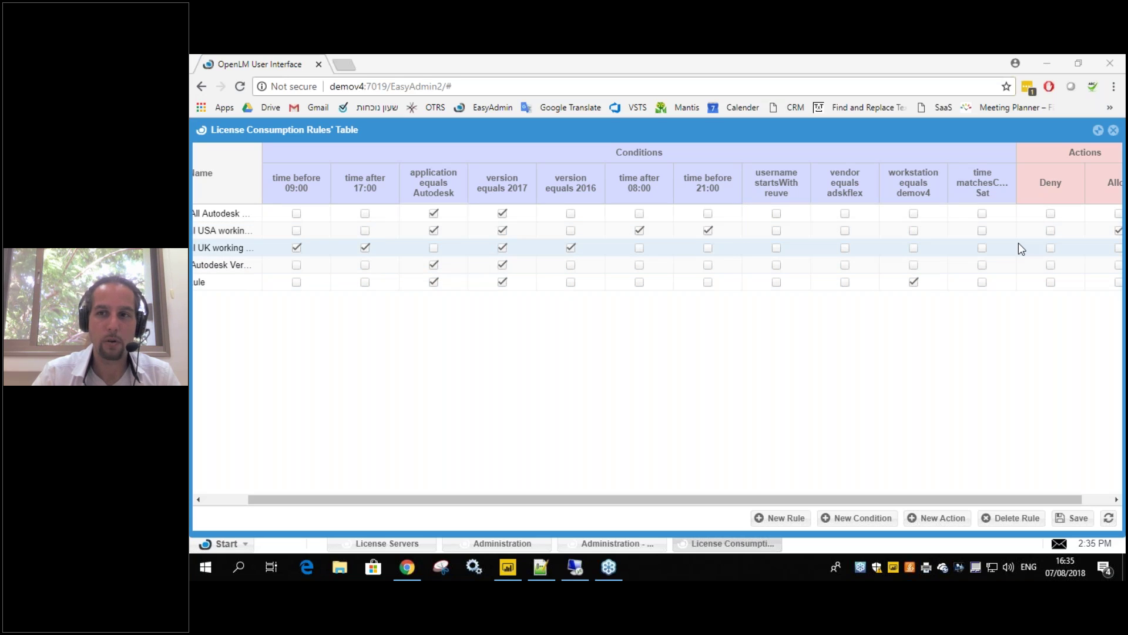
{"action": "left_click", "coordinate": [1052, 230]}
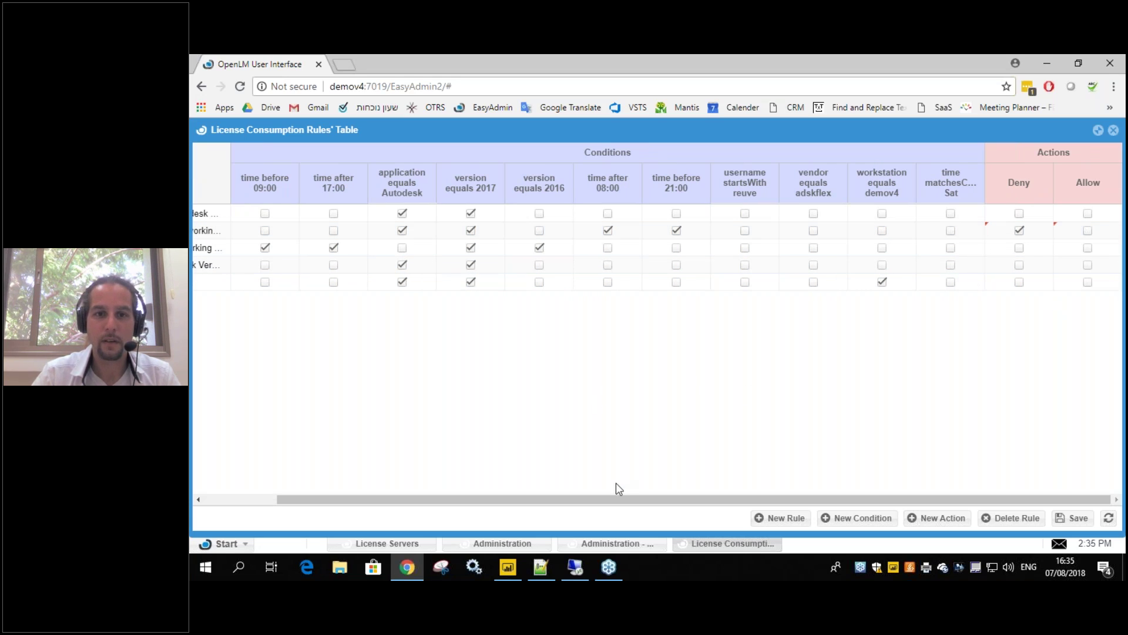
{"action": "left_click_drag", "start_coordinate": [598, 502], "coordinate": [594, 502]}
{"action": "left_click", "coordinate": [1080, 518]}
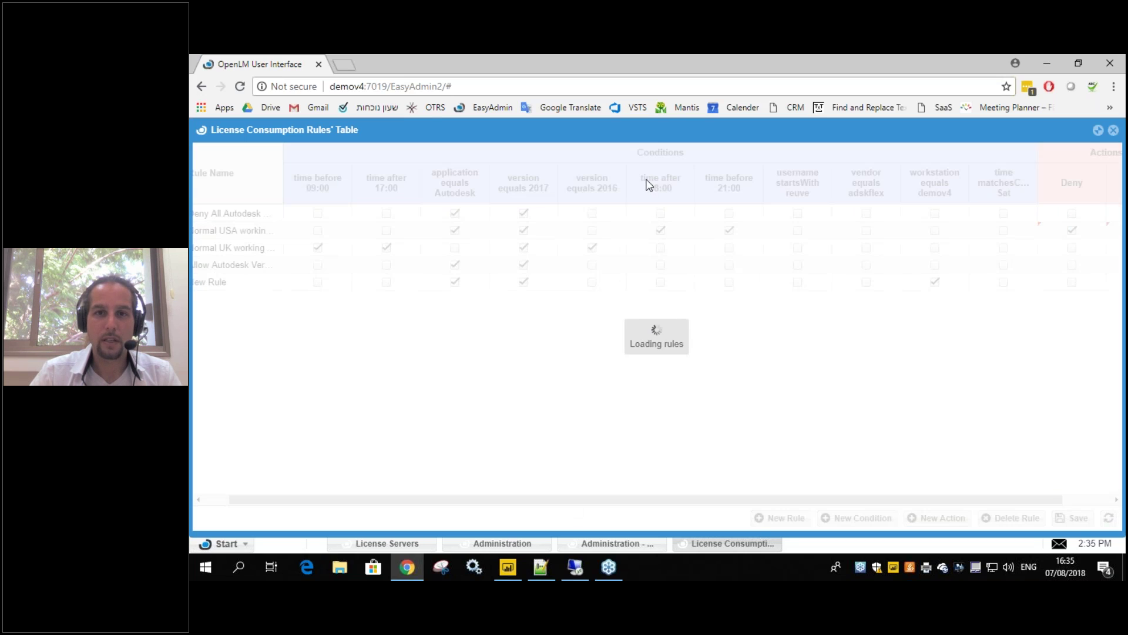